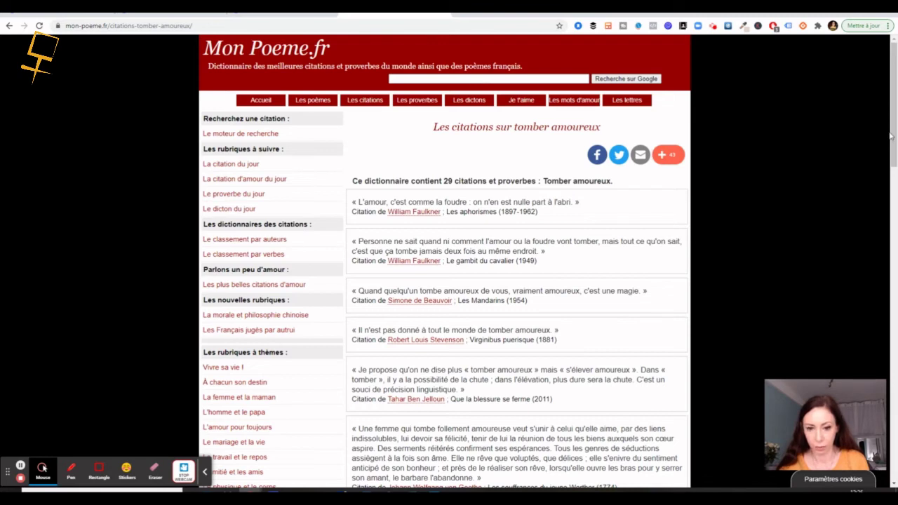
Copy the Simone de Beauvoir quote from mon-poeme.fr and replace the "Sending All My Love" heading on page 3 of the Canva design with it
left_click_drag(892, 135, 894, 147)
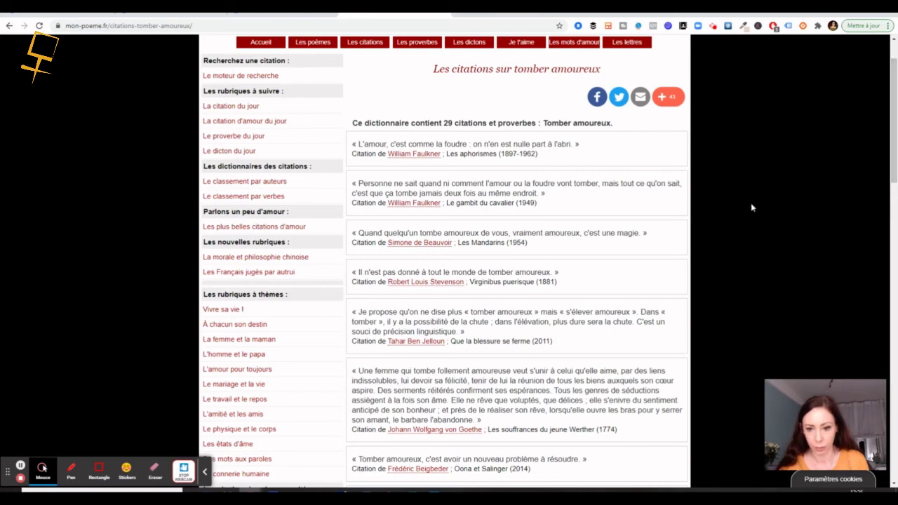
left_click_drag(655, 235, 353, 234)
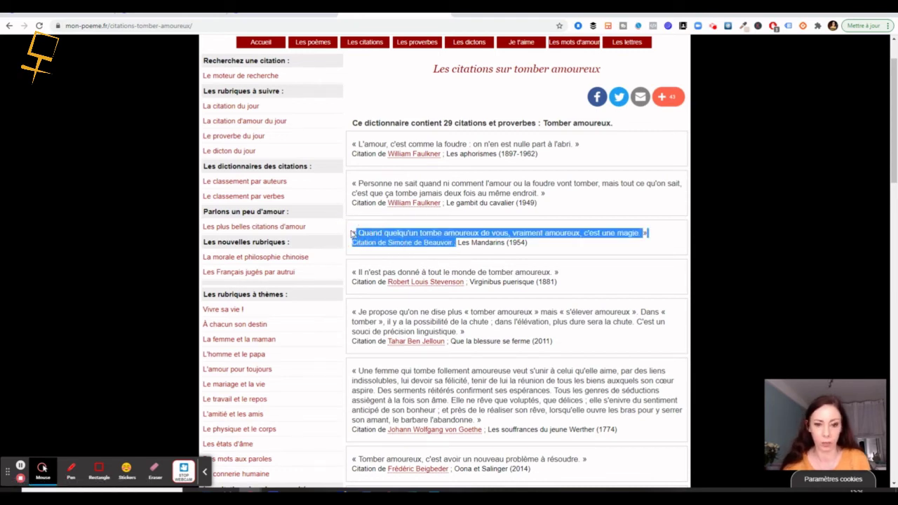
left_click(285, 12)
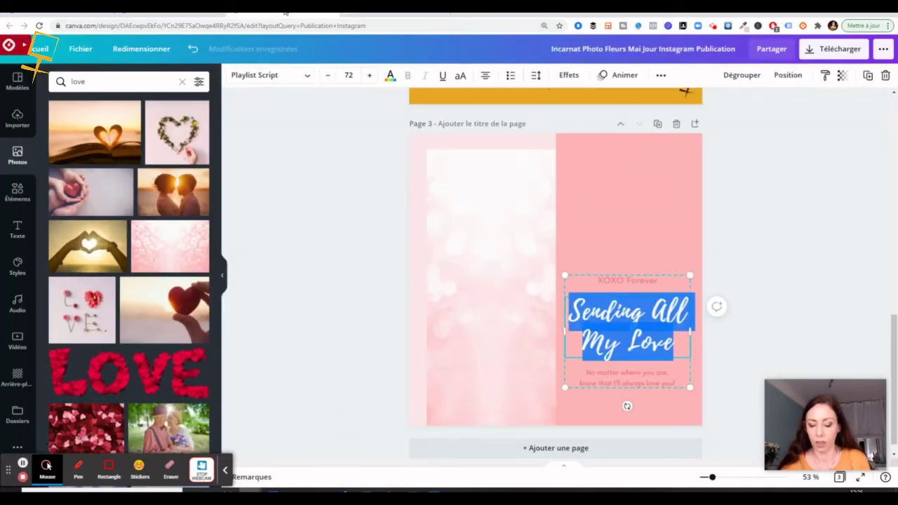
left_click(599, 344)
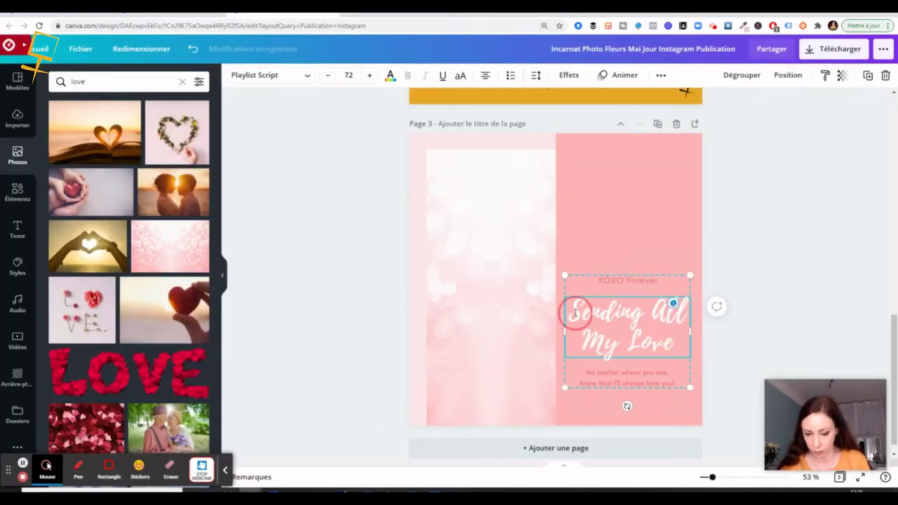
left_click_drag(575, 312, 678, 340)
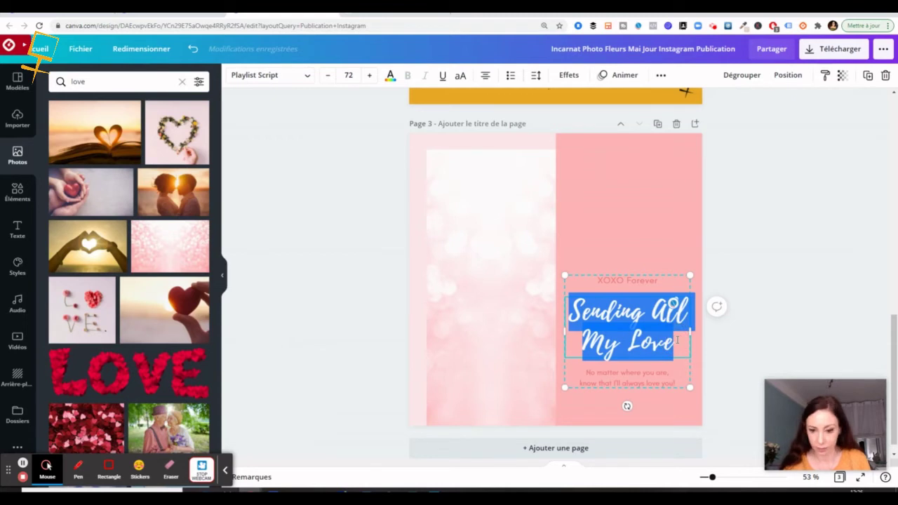
key("ctrl+v")
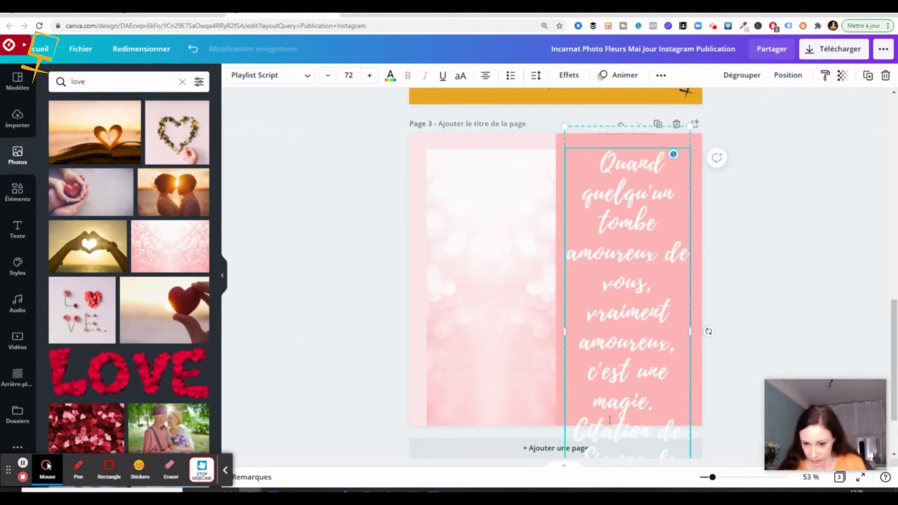
Remove "Citation de" from the pasted quote, copy "Simone de Beauvoir", and delete the name with its trailing punctuation
left_click_drag(582, 426, 683, 435)
key("BackSpace")
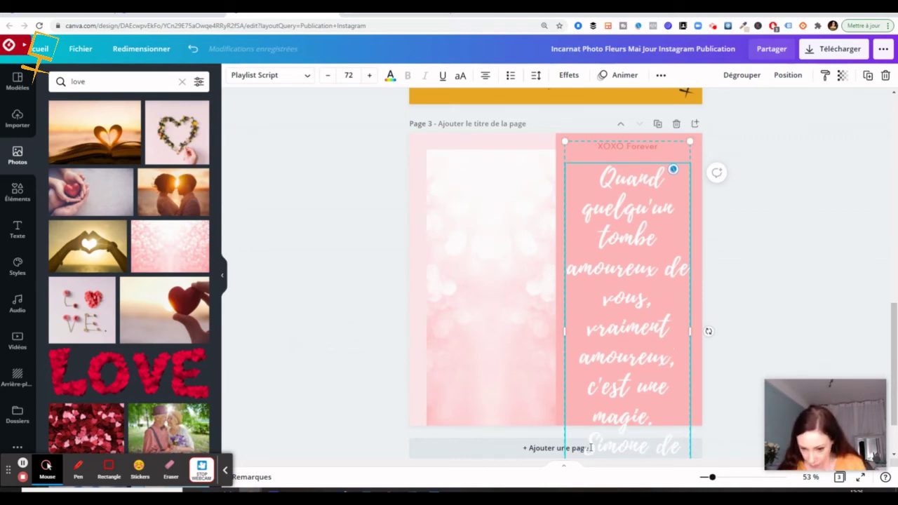
left_click_drag(590, 447, 668, 382)
key("ctrl+c")
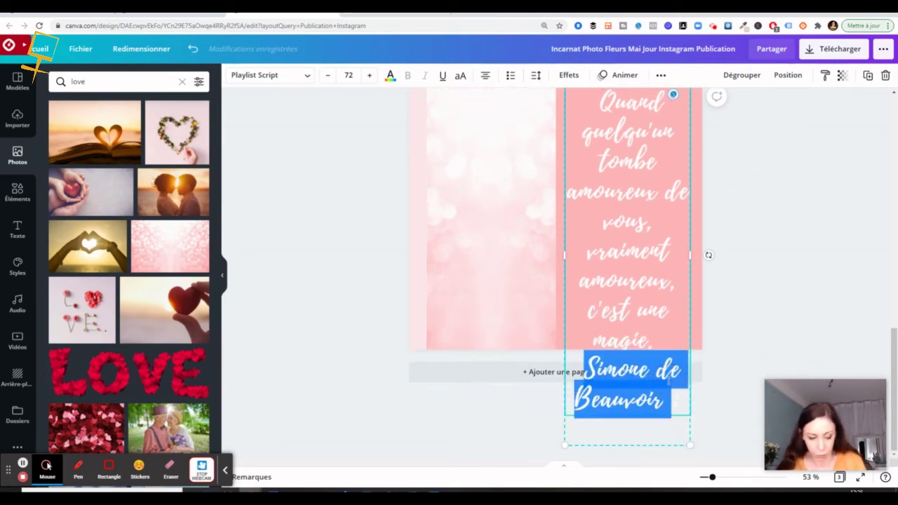
key("BackSpace")
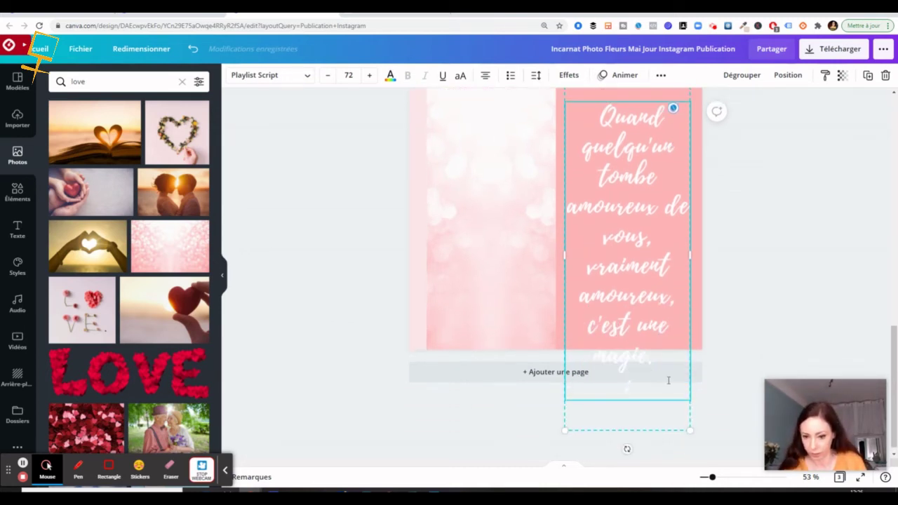
key("BackSpace")
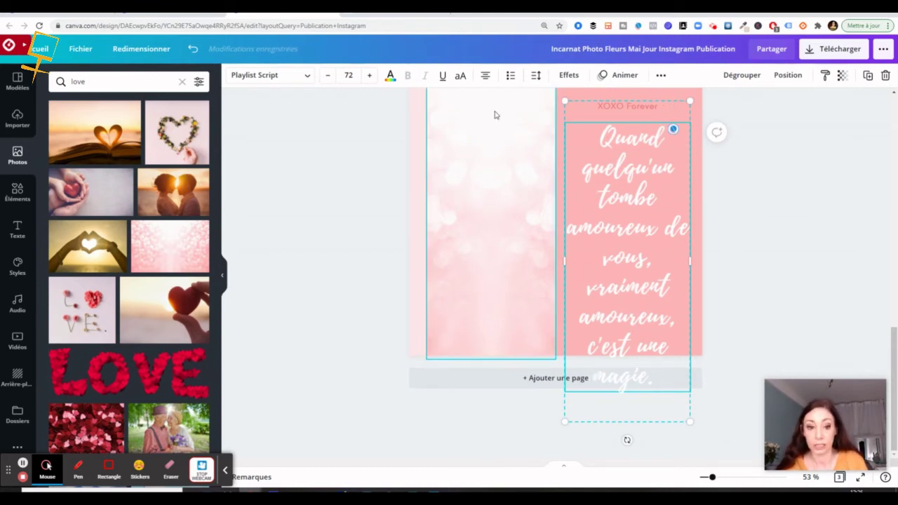
Reduce the quote's font size to about 52 so the text block fits on the pink half of page 3
left_click(331, 76)
left_click(331, 76)
left_click(331, 76)
left_click(332, 76)
left_click(330, 77)
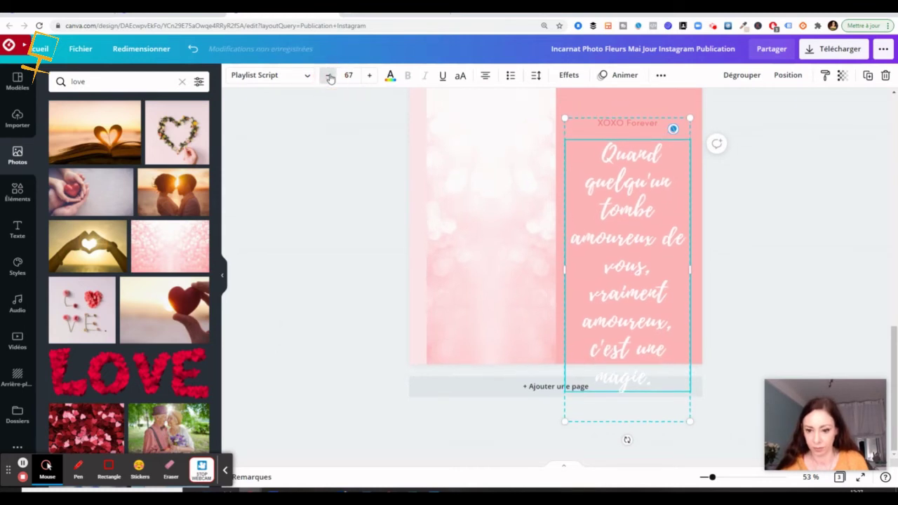
left_click(331, 76)
left_click(330, 76)
left_click(331, 76)
left_click(331, 75)
left_click(330, 76)
left_click(330, 76)
left_click(330, 76)
left_click(330, 75)
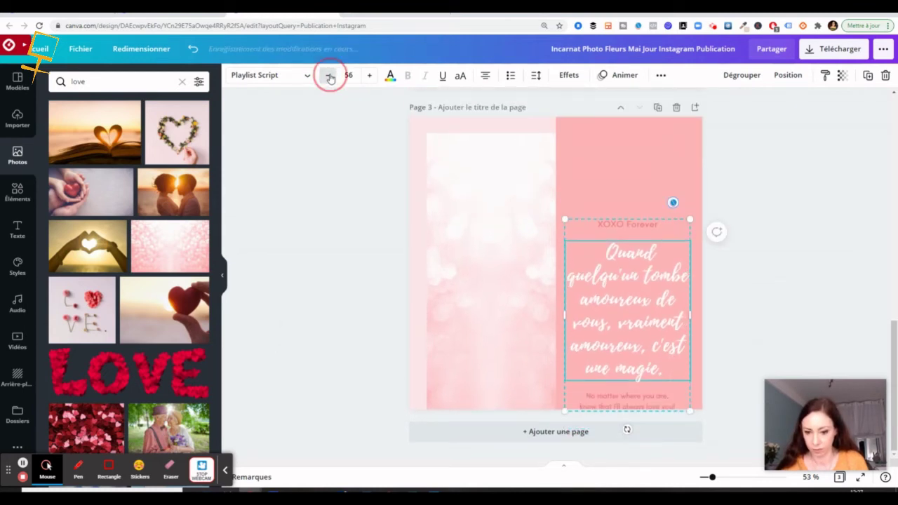
left_click(330, 75)
left_click(331, 76)
left_click(330, 76)
left_click(331, 76)
left_click(330, 76)
left_click(330, 76)
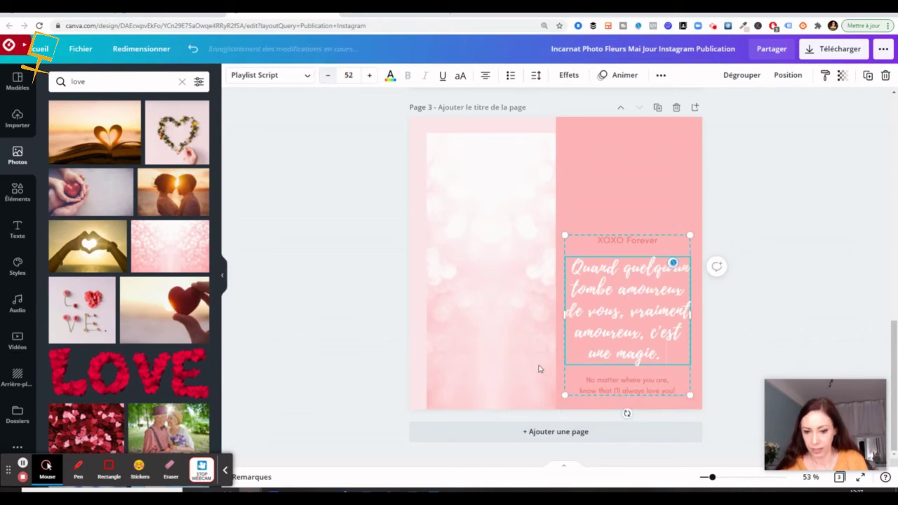
Replace the small line below the quote with the copied "Simone de Beauvoir" and the line above it with "Votre entreprise"
double_click(597, 388)
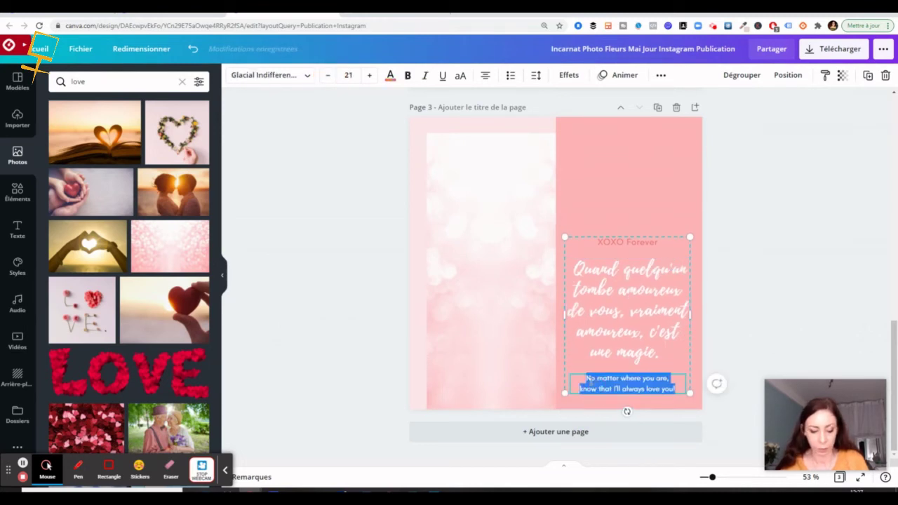
key("ctrl+v")
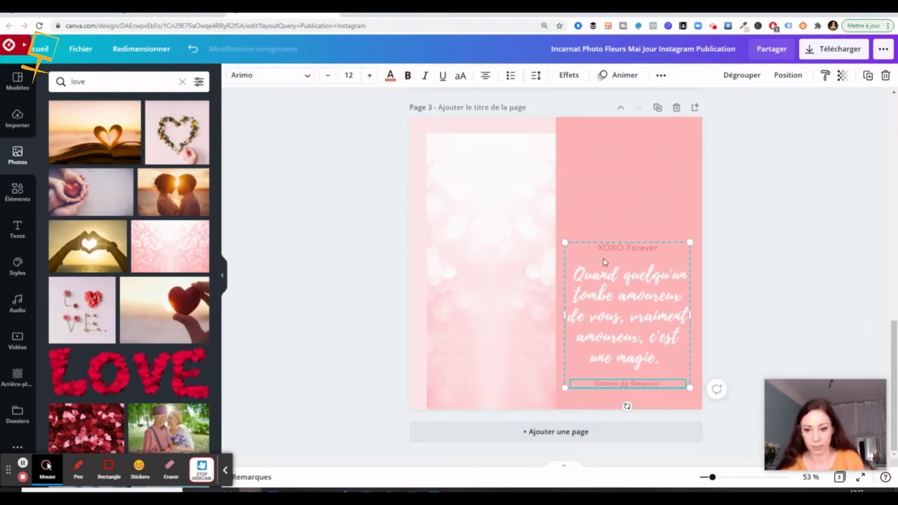
double_click(600, 251)
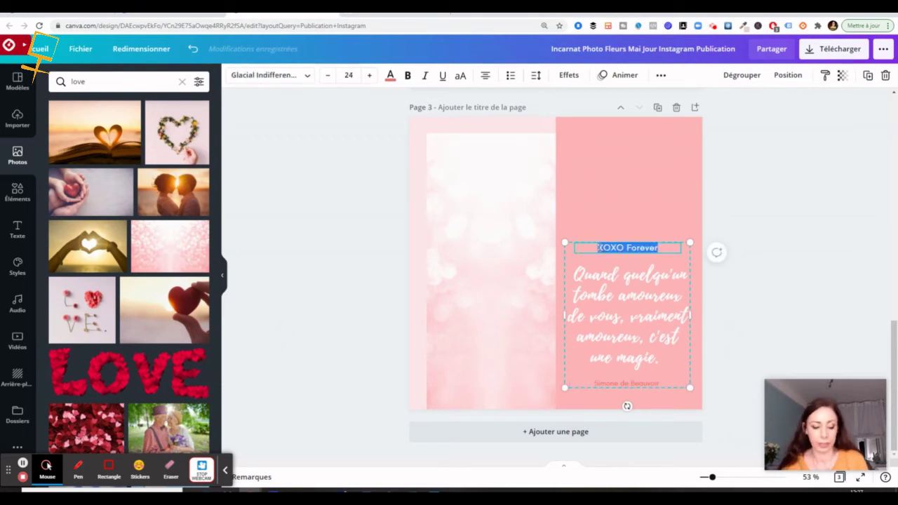
type("vOTRE")
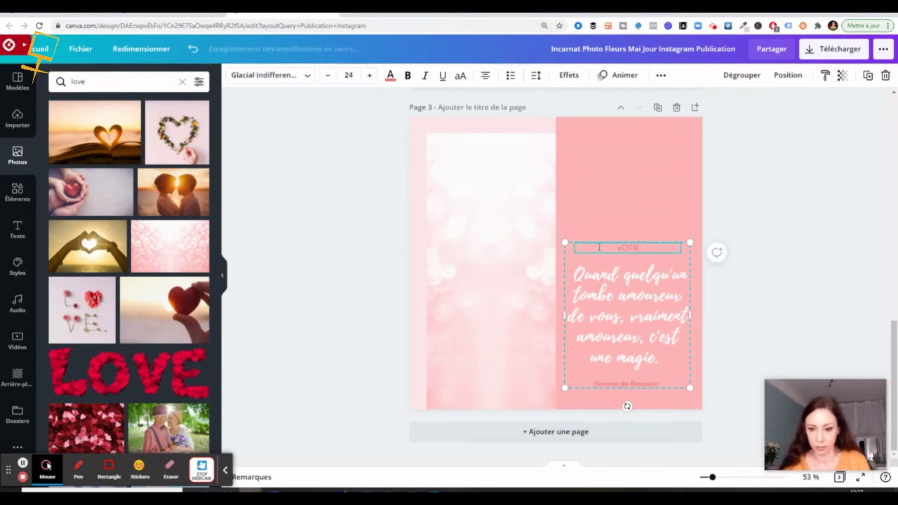
key("BackSpace")
key("BackSpace")
key("BackSpace")
key("BackSpace")
key("BackSpace")
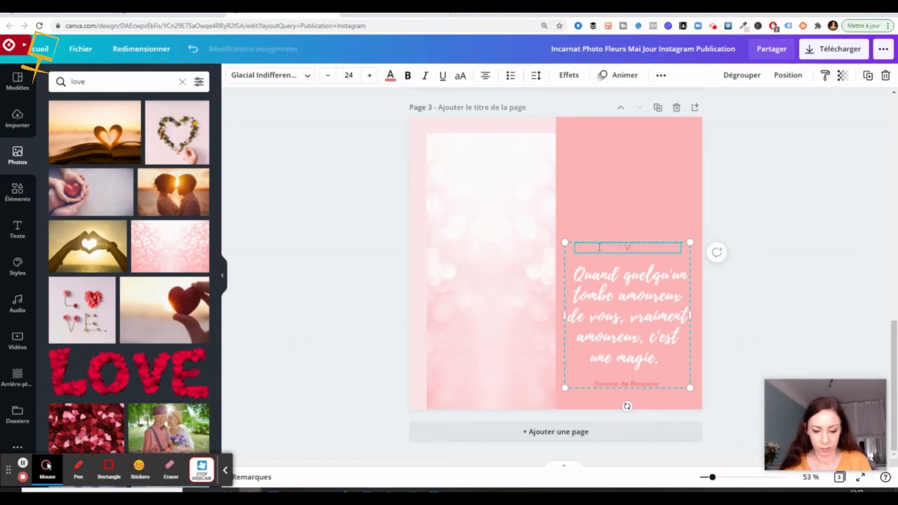
type("Votre en")
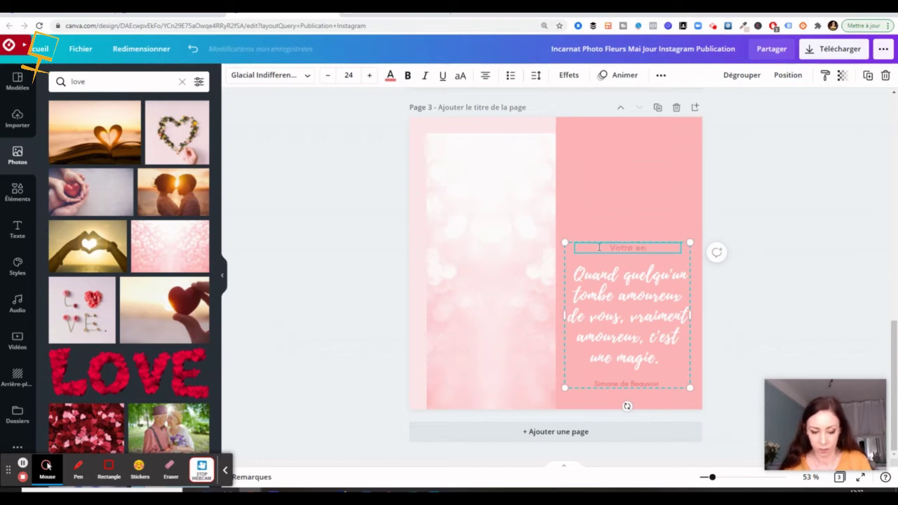
type("trep")
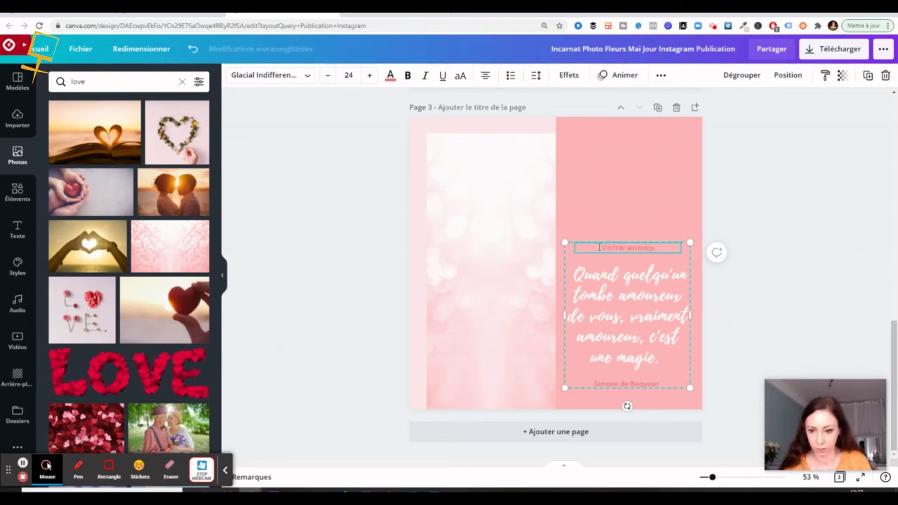
type("rise")
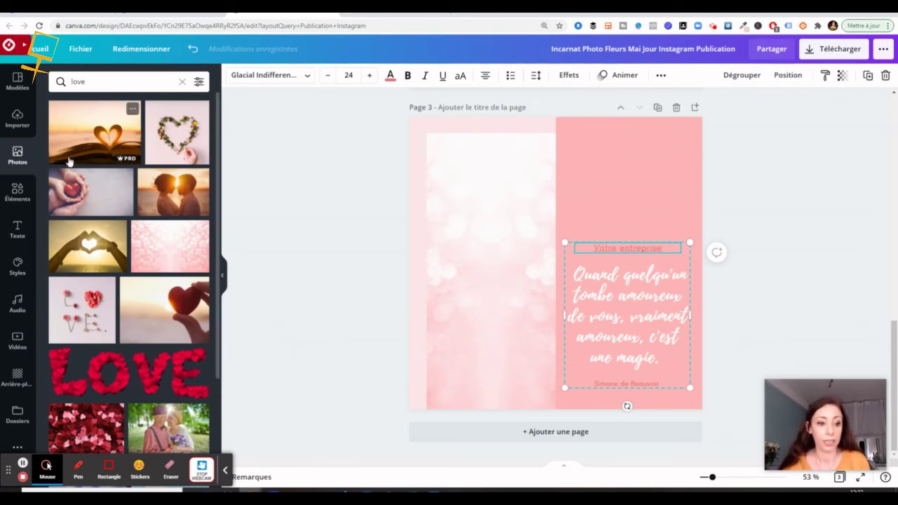
Search the elements for "coeur" and place the white line of linked hearts above "Votre entreprise", overlapping the photo's edge
left_click(17, 186)
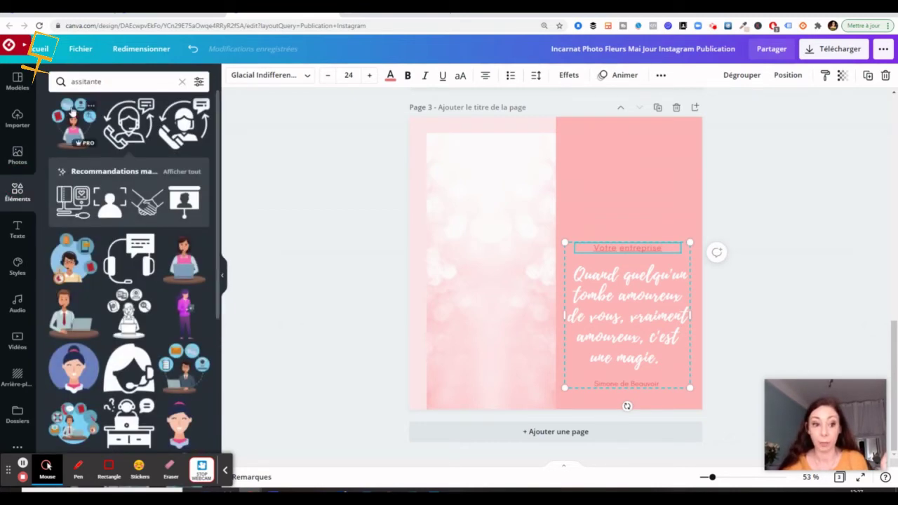
left_click(59, 81)
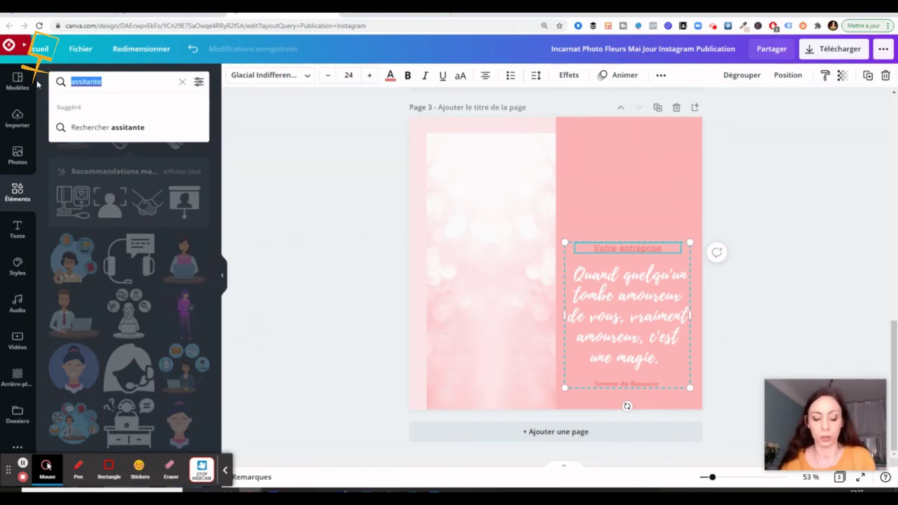
type("coeur")
key("Return")
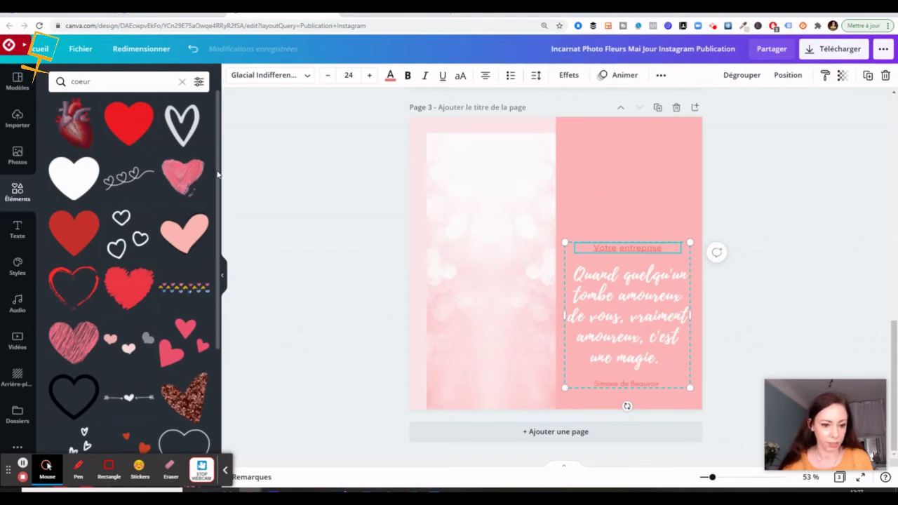
left_click_drag(218, 175, 214, 202)
left_click(129, 155)
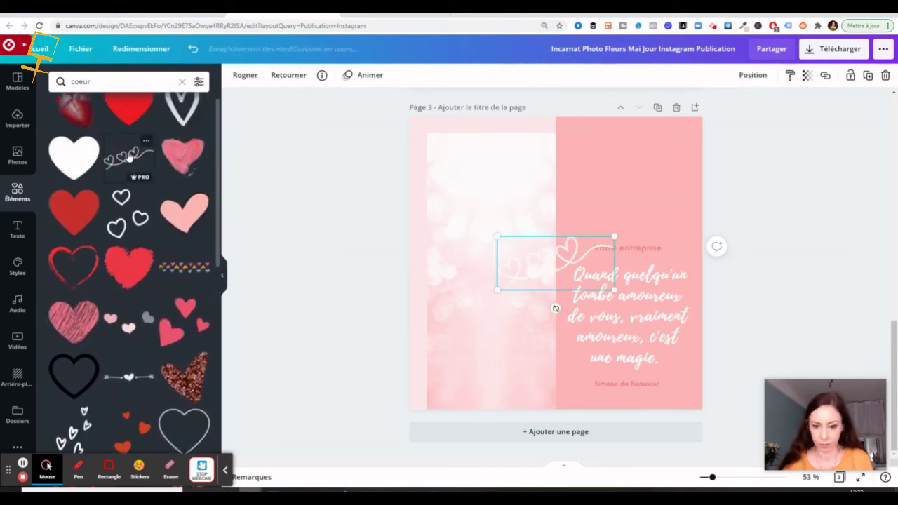
left_click_drag(548, 270, 580, 231)
Recolour the line of linked hearts to the light pink taken from the photo's colours
left_click(234, 75)
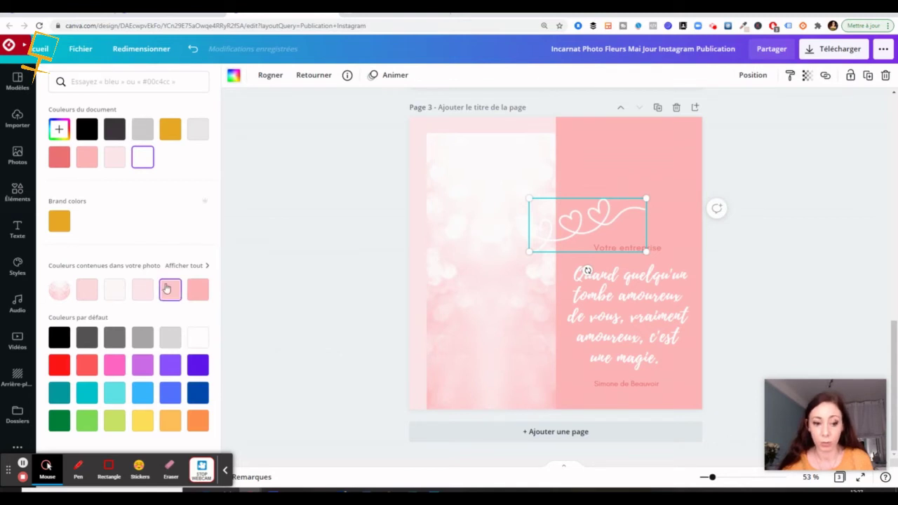
left_click(166, 292)
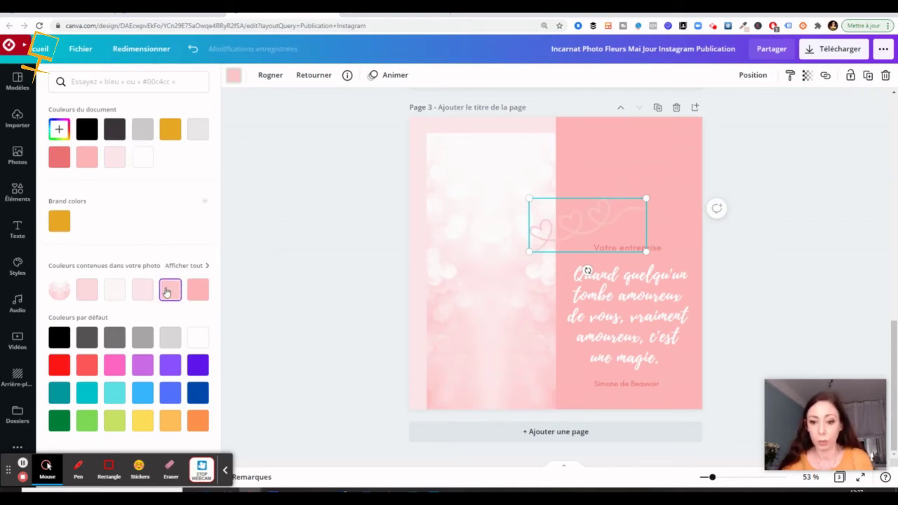
left_click(90, 293)
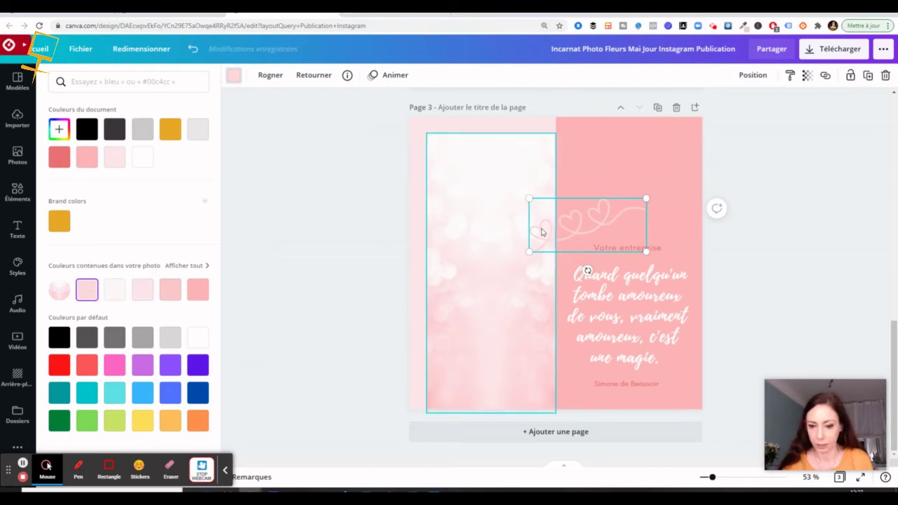
key("Escape")
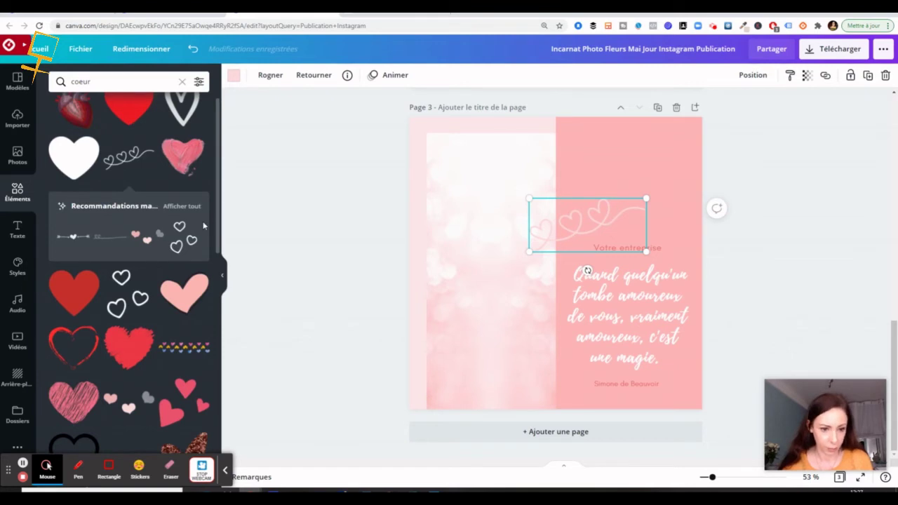
Try the recommended graphic of three outlined hearts on page 3 and remove it
left_click(184, 237)
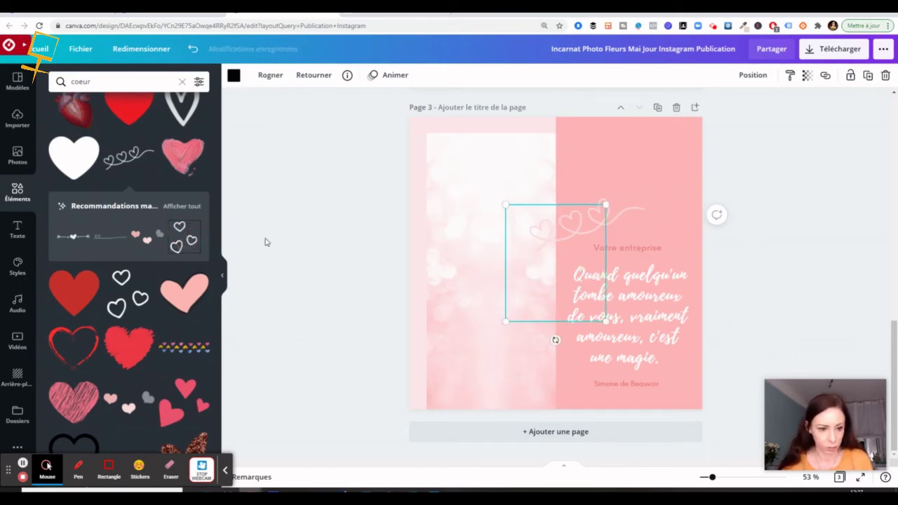
left_click_drag(219, 232, 228, 365)
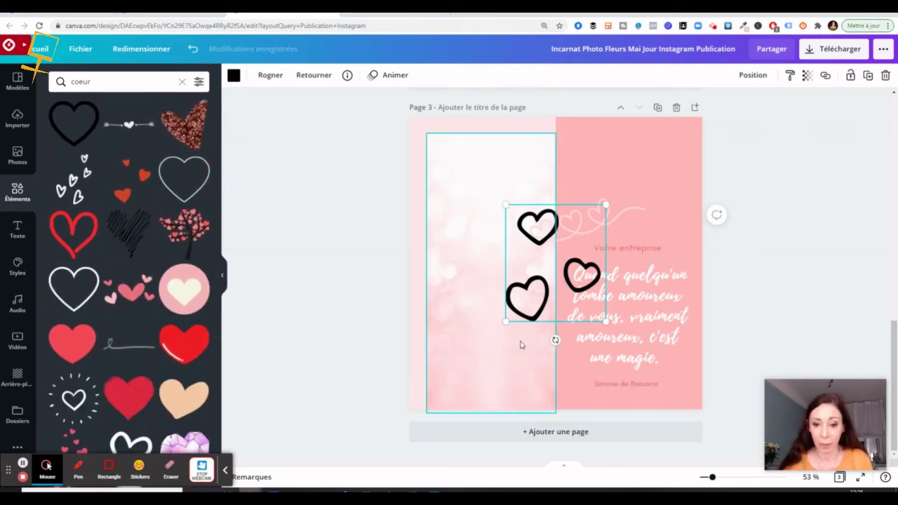
key("Delete")
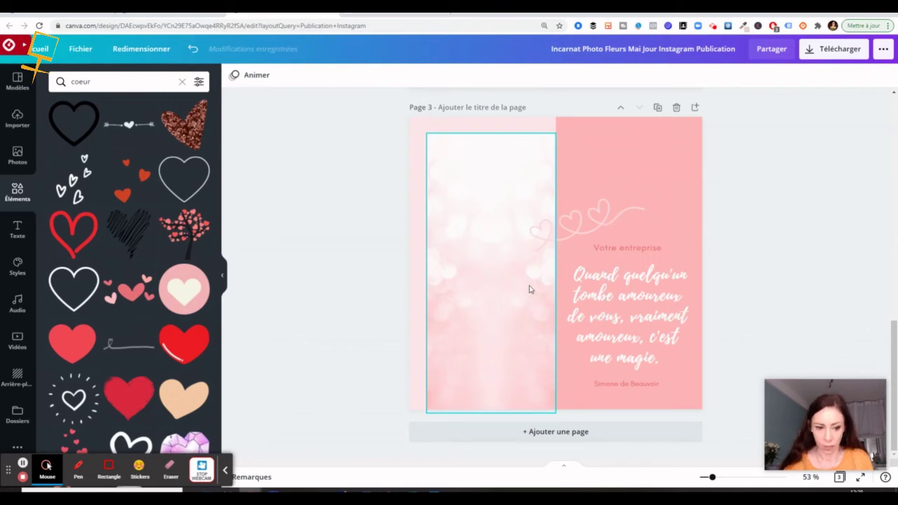
Add the thin line with a single heart loop and place it across the lower edge of the pink photo
left_click(121, 349)
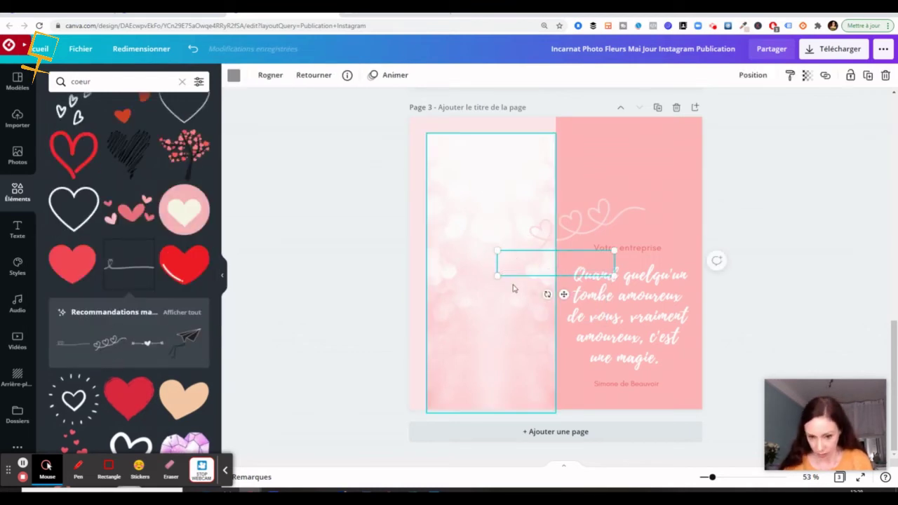
left_click_drag(511, 263, 461, 386)
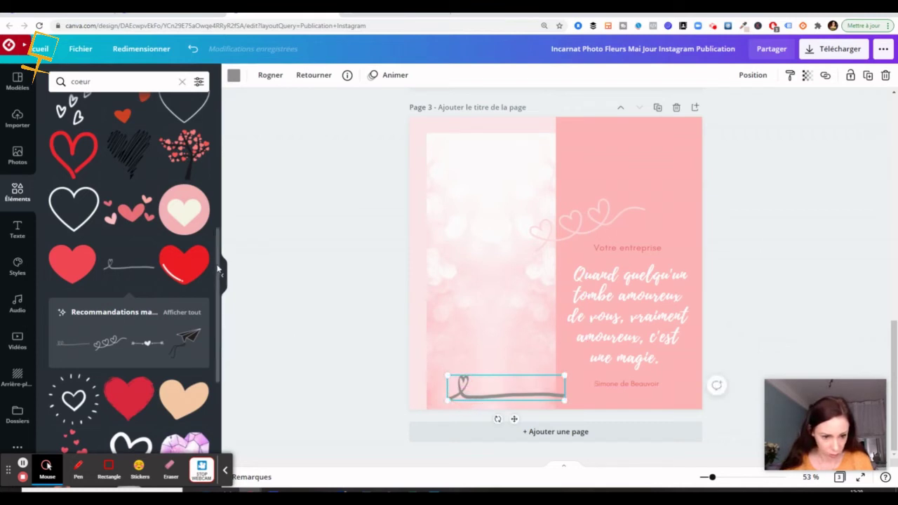
left_click_drag(218, 269, 227, 402)
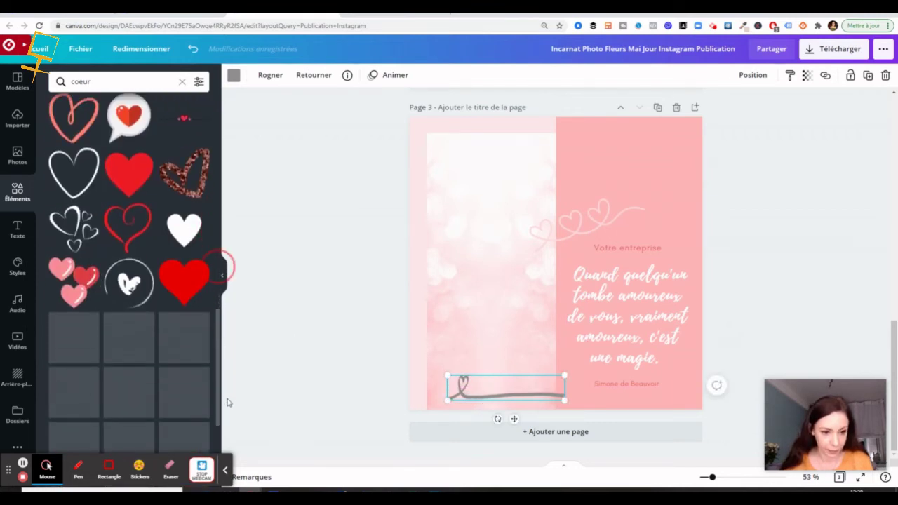
Remove the single-heart line from the lower edge of the pink photo
key("Delete")
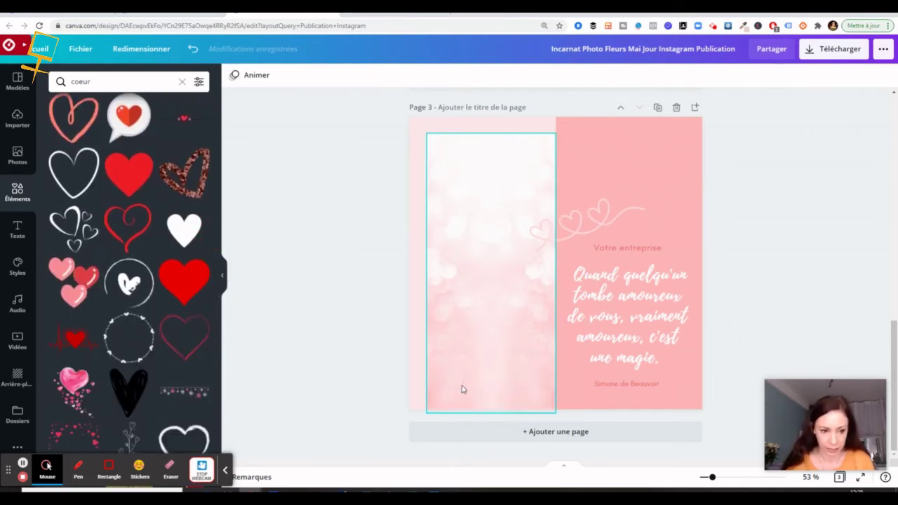
left_click(491, 415)
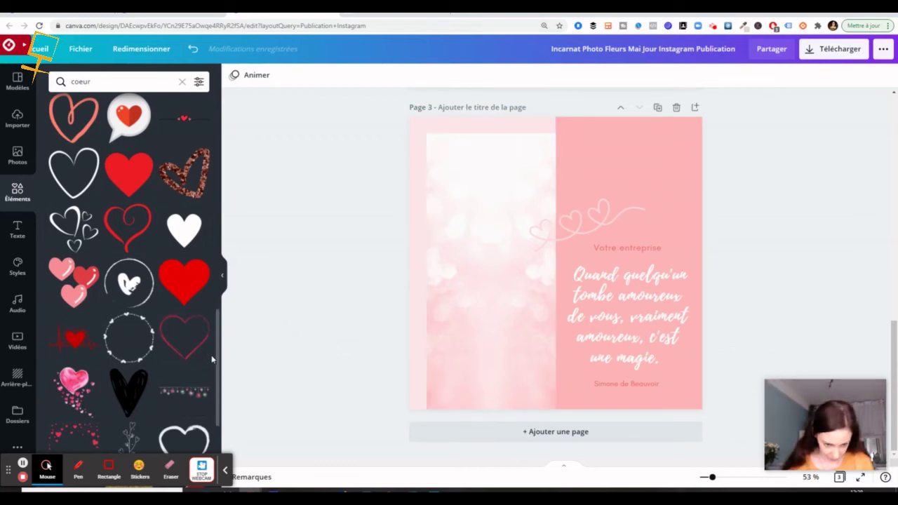
Try the thin line with two small hearts from the "coeur" results on page 3 and remove it
left_click_drag(217, 362, 227, 442)
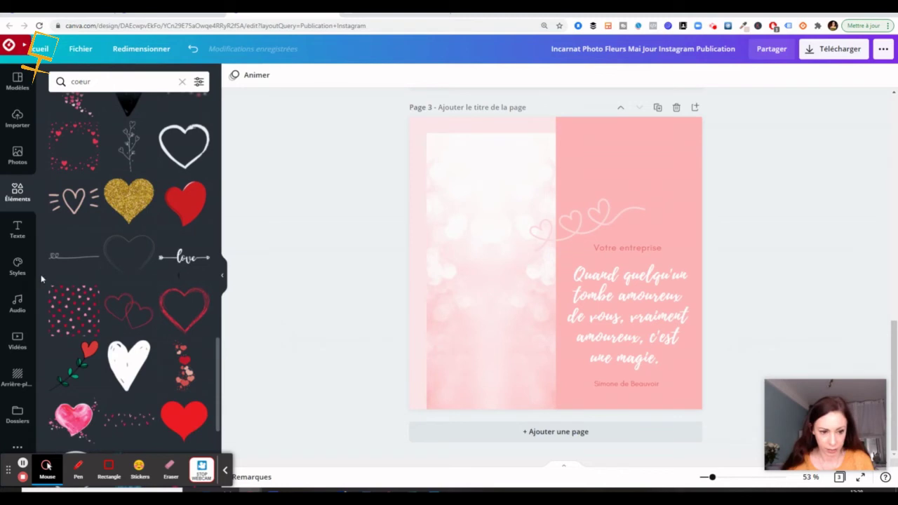
left_click(76, 267)
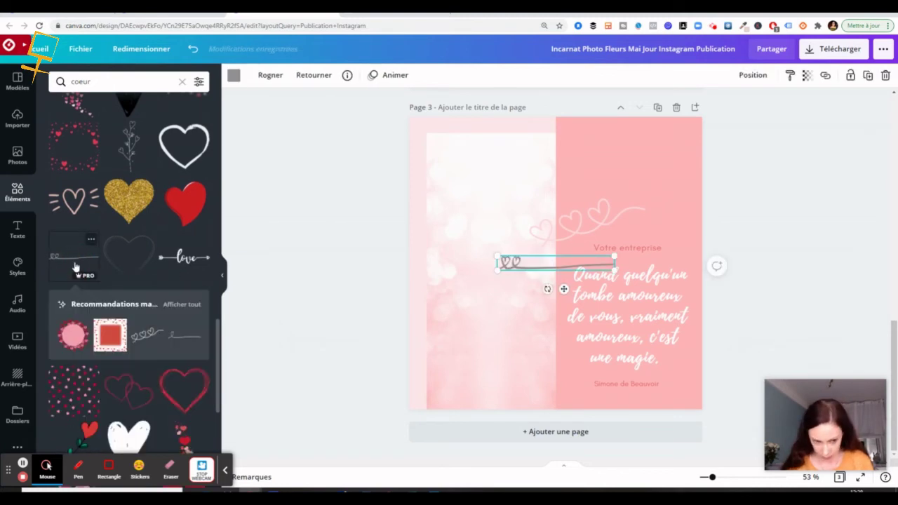
key("Delete")
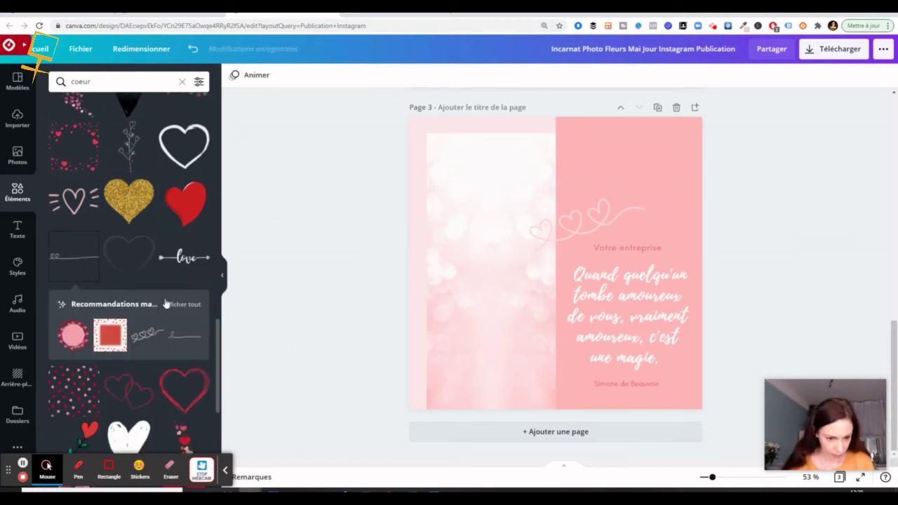
Add the white "love" arrow graphic and place it at the top of the solid pink block, above the linked hearts
left_click(163, 264)
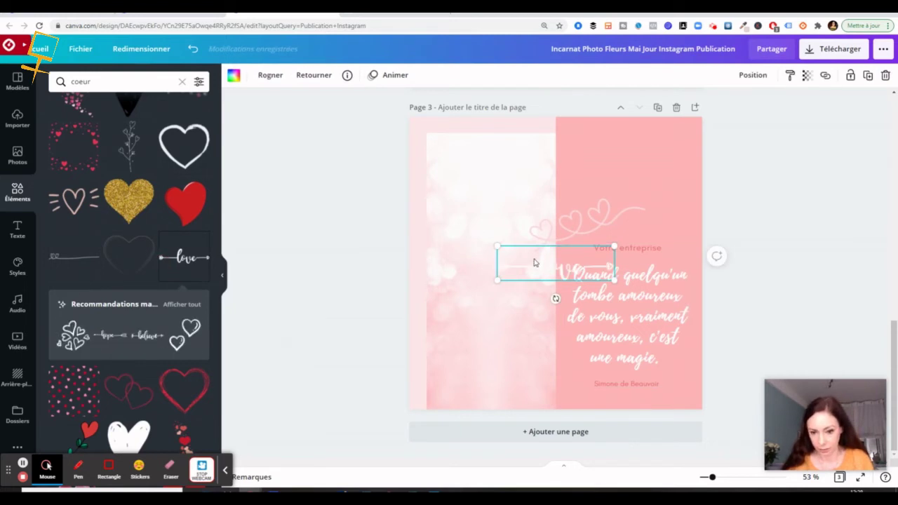
left_click_drag(534, 261, 602, 139)
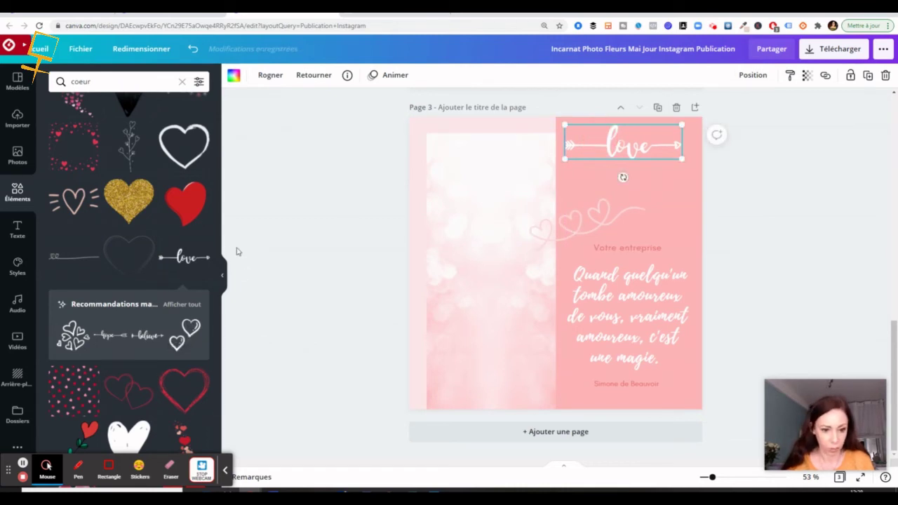
left_click_drag(220, 323, 222, 419)
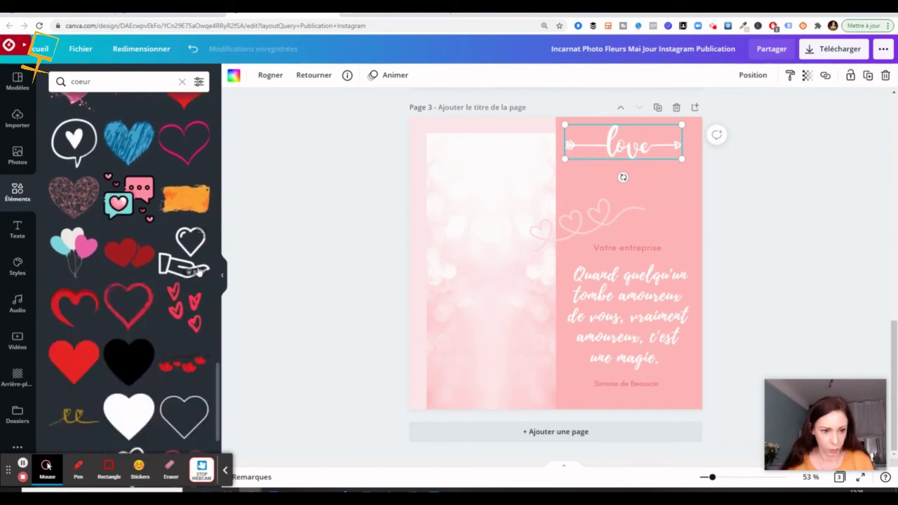
Search the elements for "lettre", add the tilted outlined envelope with a heart, and place it small in the page's lower-left corner
left_click(107, 82)
type("le")
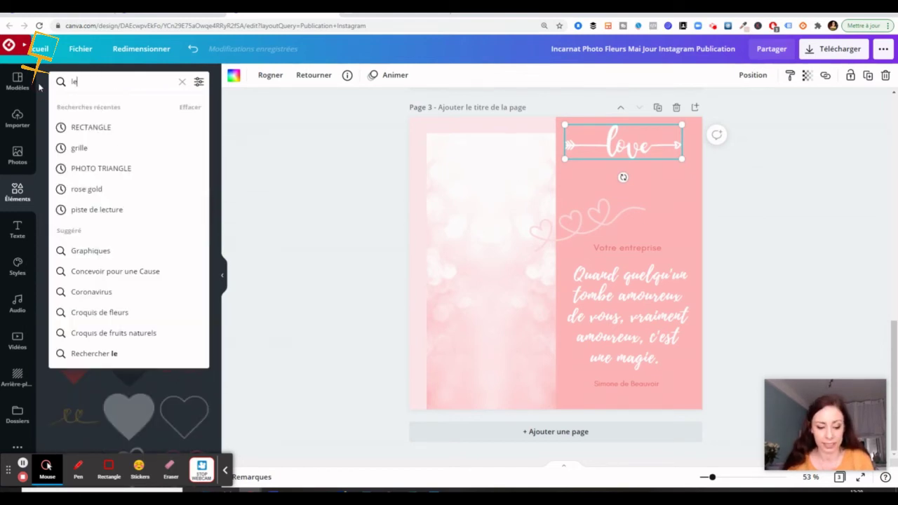
type("ttre")
key("Return")
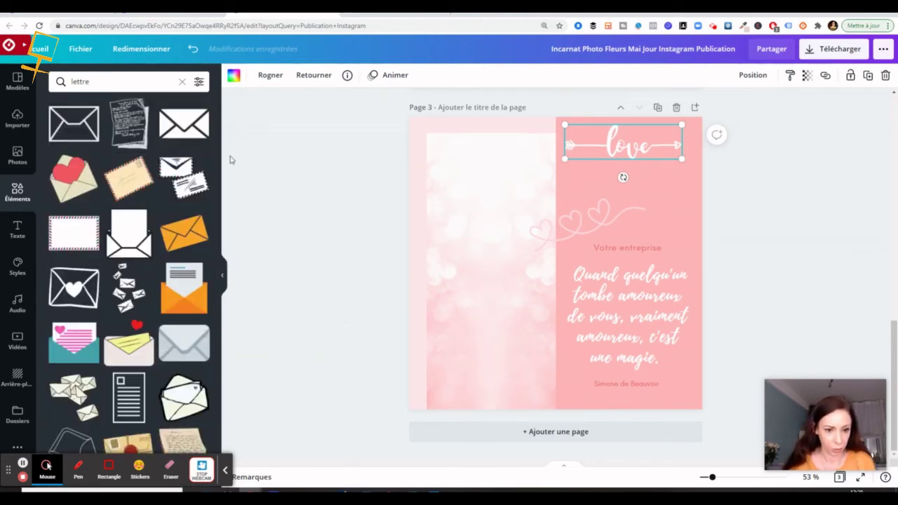
left_click_drag(219, 151, 220, 426)
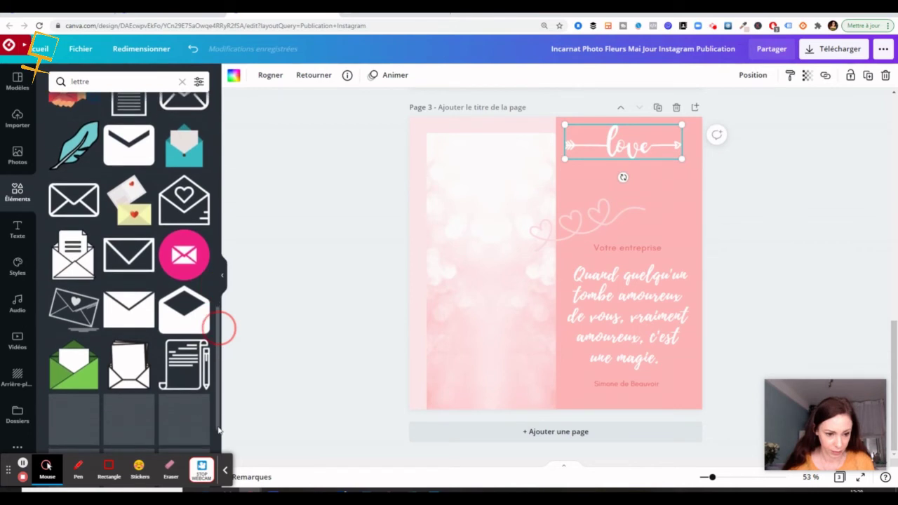
left_click(78, 308)
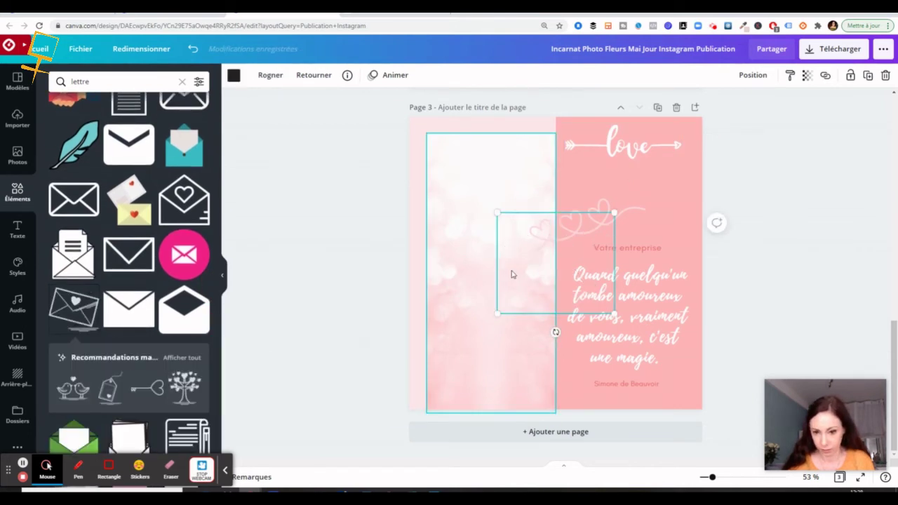
left_click_drag(615, 212, 570, 284)
left_click_drag(526, 314, 442, 386)
Recolour the envelope to the medium pink taken from the photo's colours
left_click(234, 75)
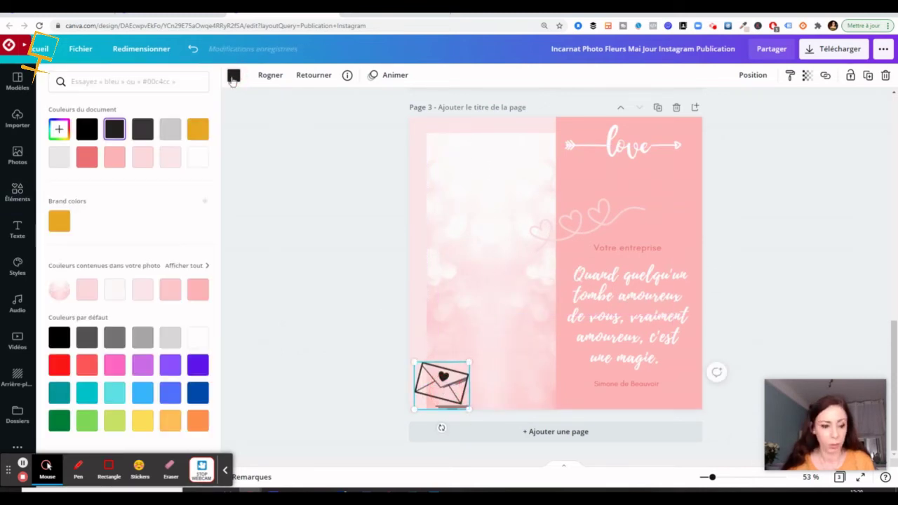
left_click(92, 288)
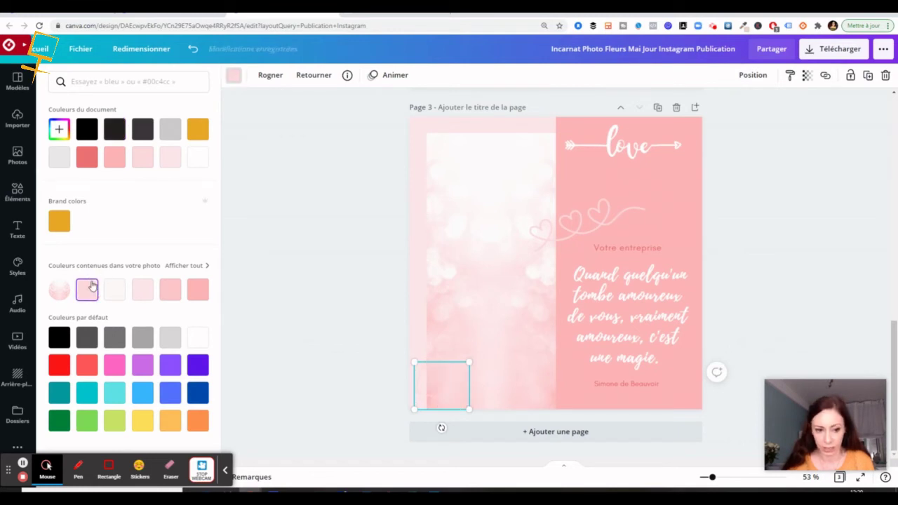
left_click(176, 293)
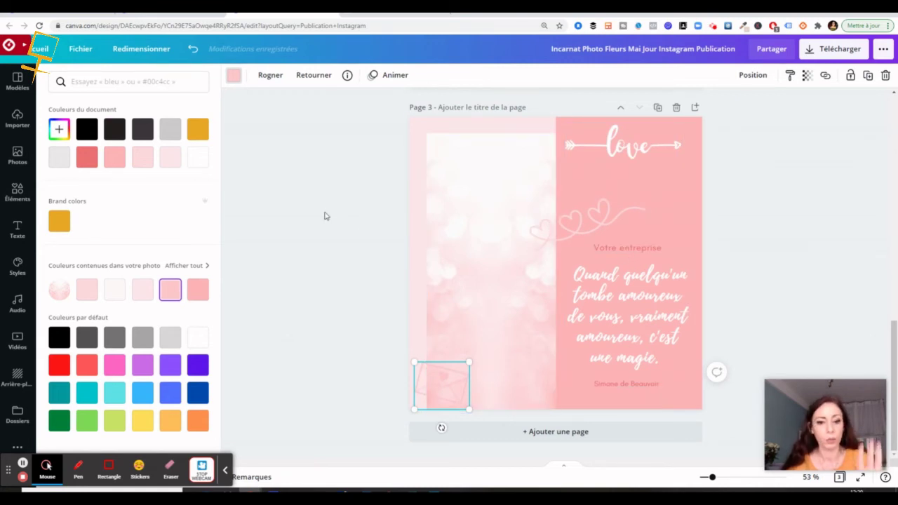
key("Escape")
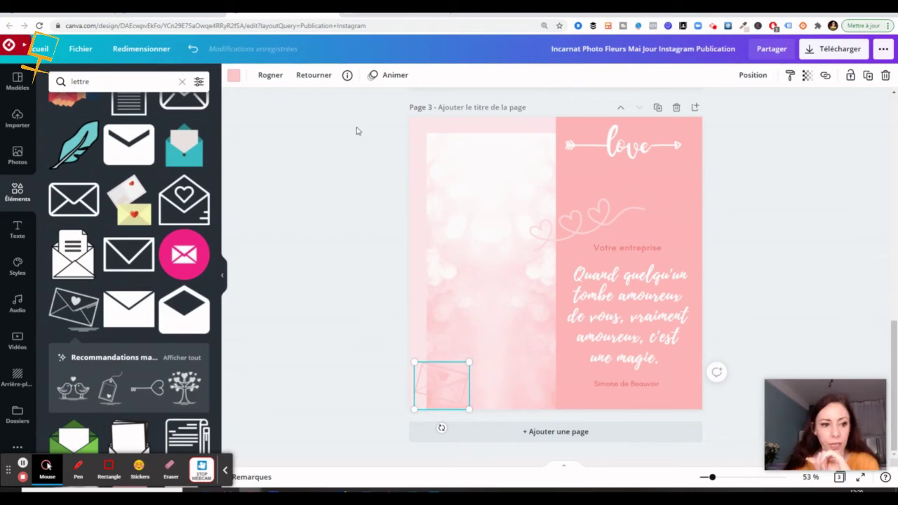
Search the elements for "tache" and for "peint" to find a paint-stain graphic
left_click(104, 81)
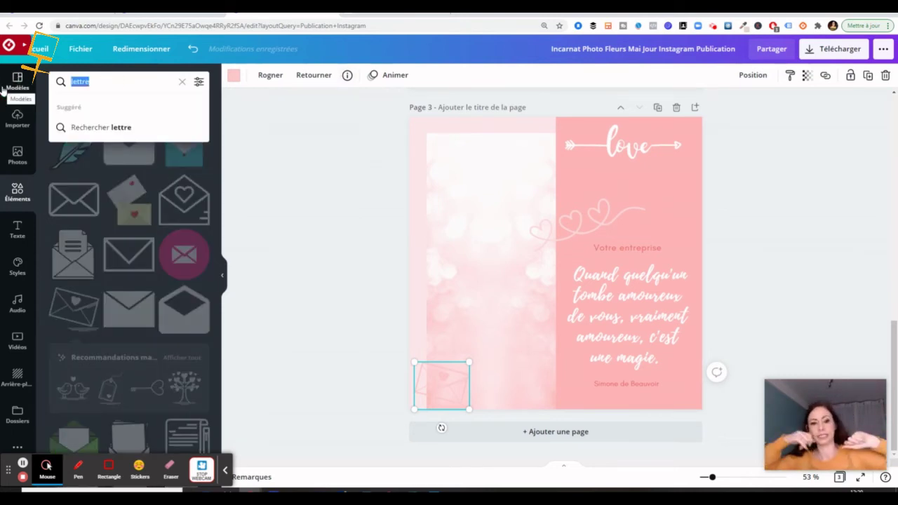
type("tache")
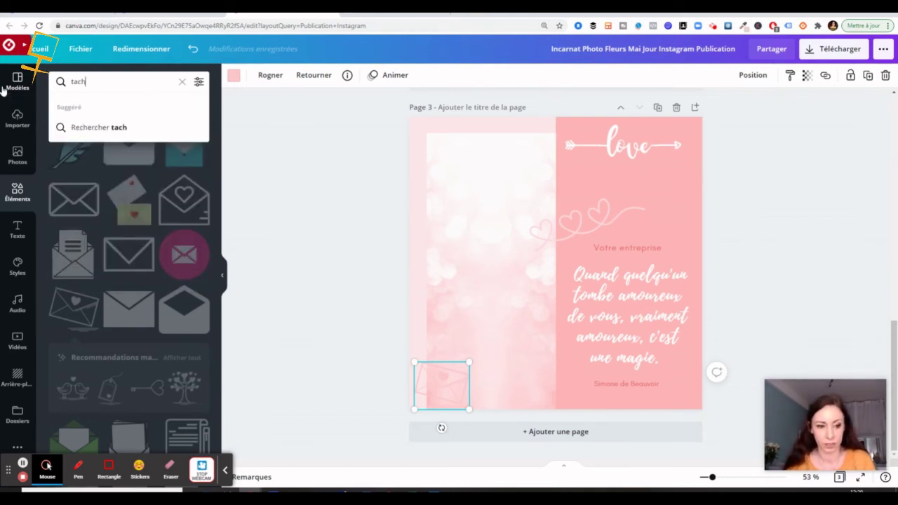
key("Return")
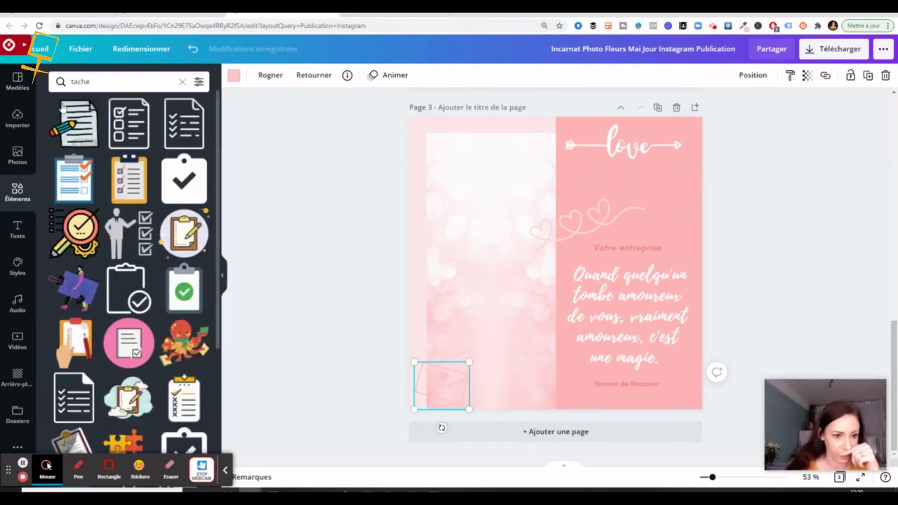
left_click(74, 82)
type("peint")
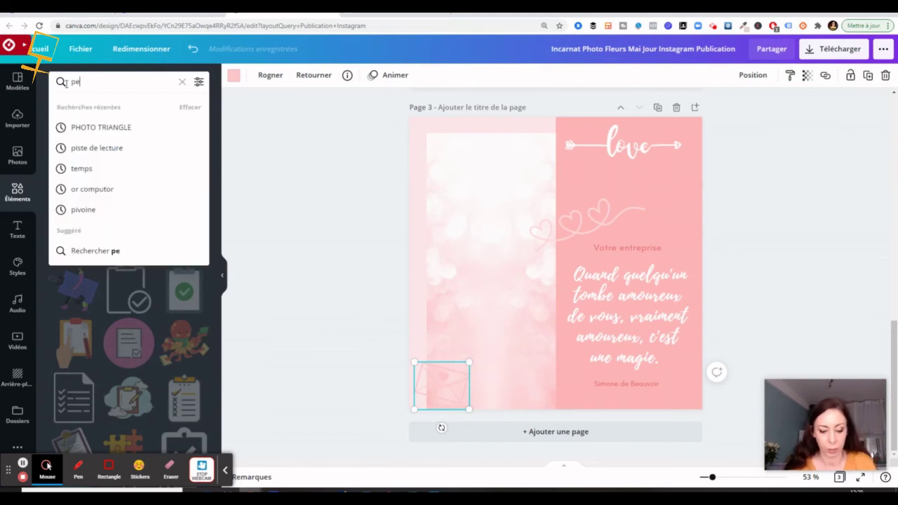
key("Return")
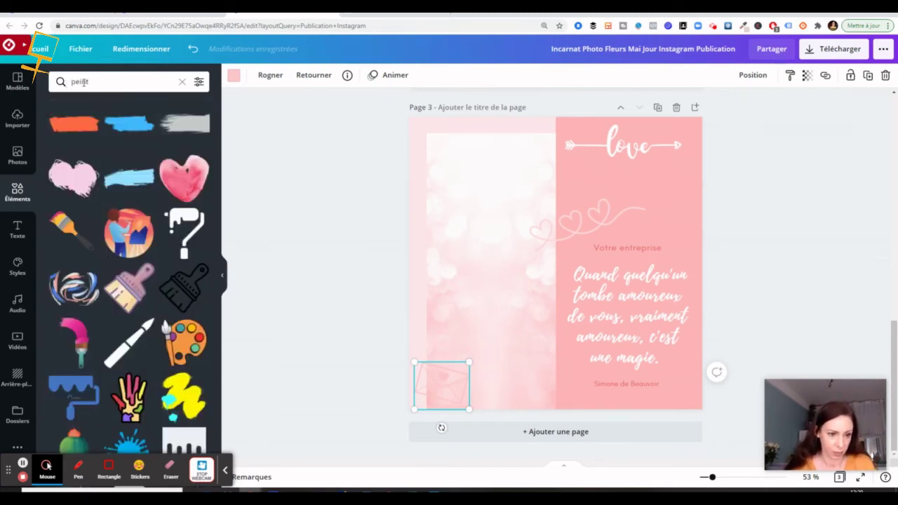
Change the element search to "paint"
left_click(80, 82)
key("BackSpace")
type("a")
key("Return")
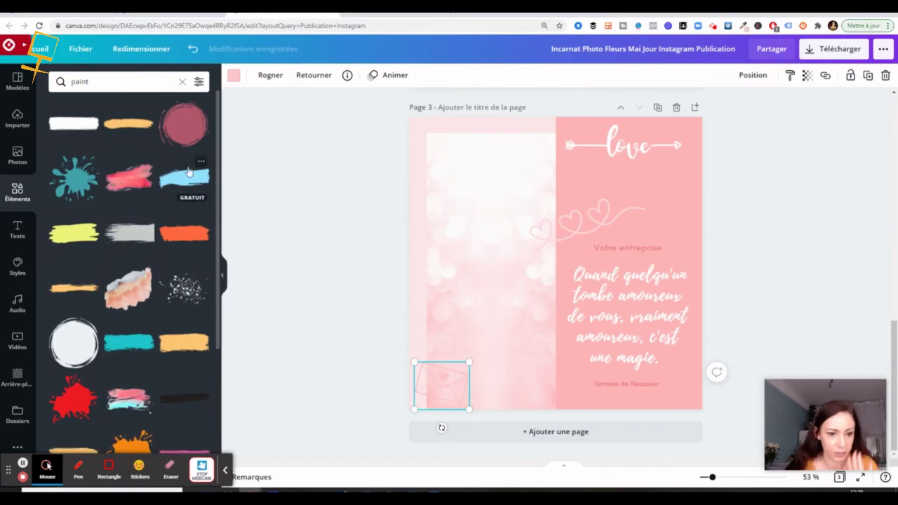
Try the pink-red and turquoise brush strokes, reduced in size, across the page's upper-left corner
left_click_drag(217, 184, 217, 284)
left_click(128, 257)
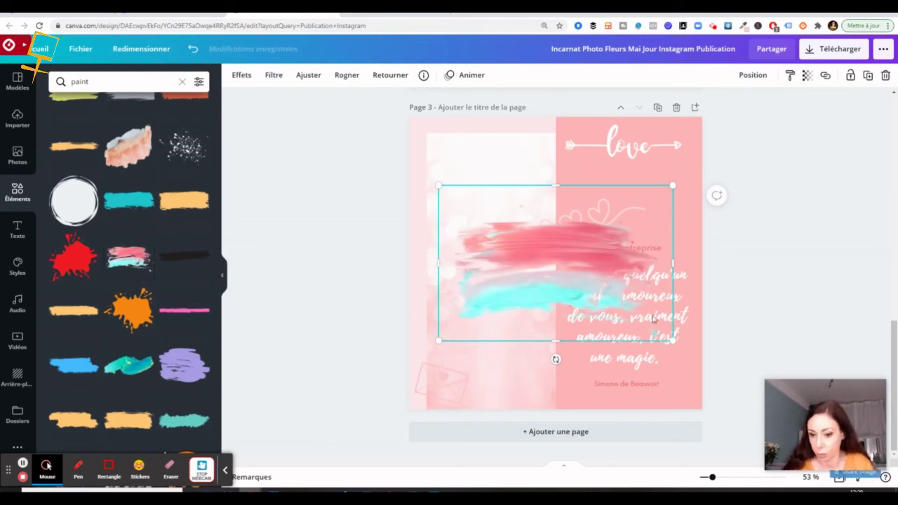
left_click_drag(672, 340, 598, 294)
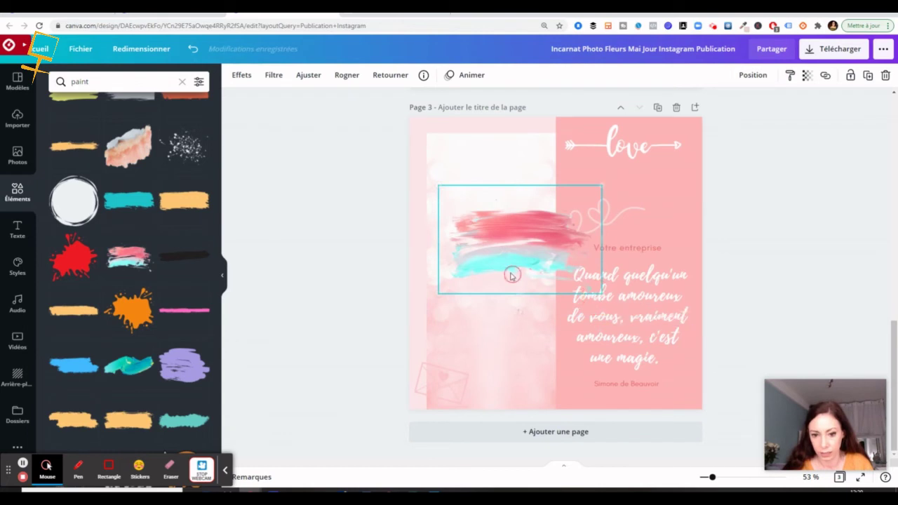
left_click_drag(512, 275, 444, 168)
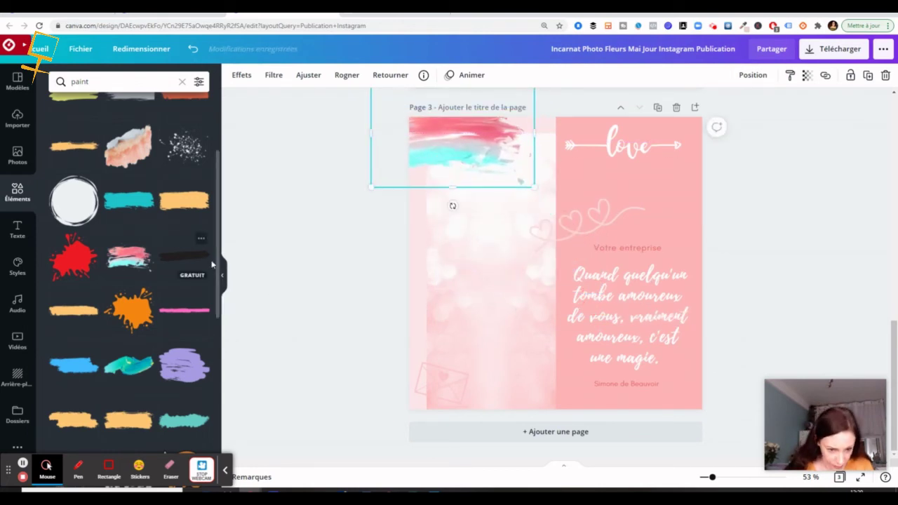
Try the rose-gold brush stroke with a thin geometric outline on page 3 and remove it
left_click_drag(218, 265, 223, 351)
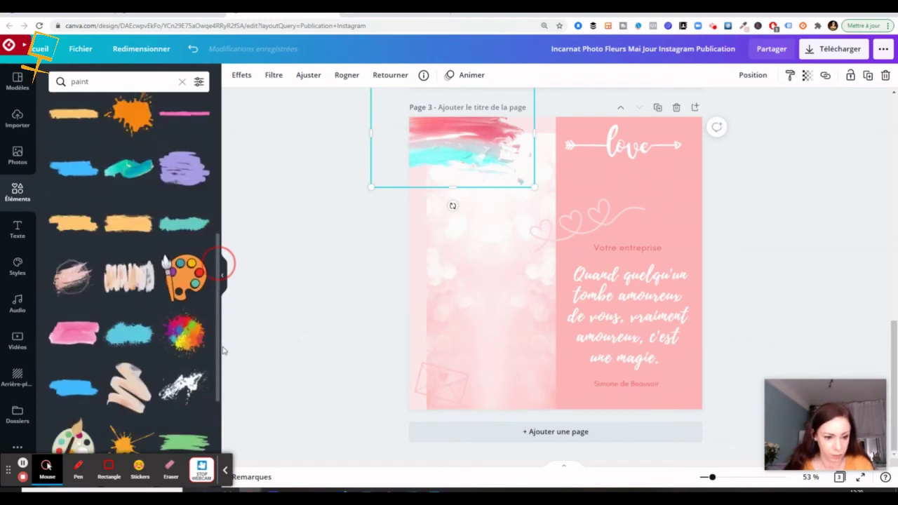
left_click(71, 273)
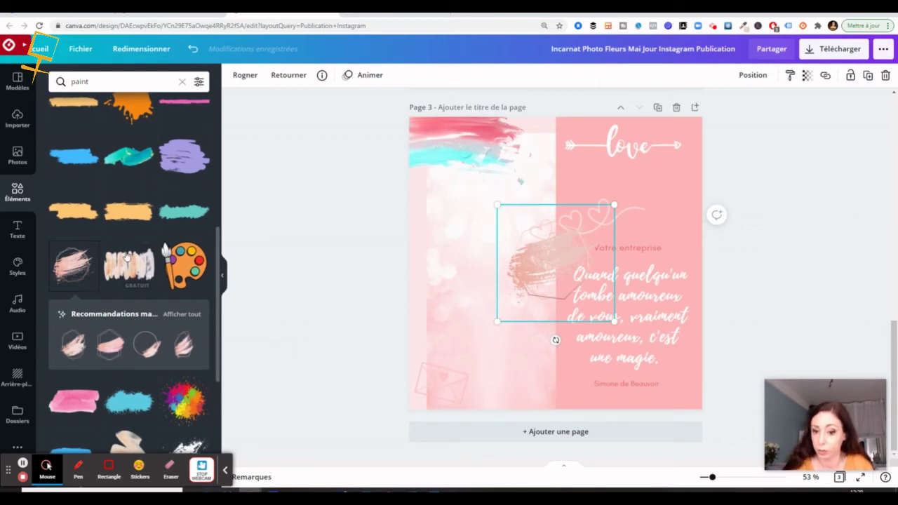
mouse_move(557, 250)
left_mouse_down()
mouse_move(633, 187)
mouse_move(502, 204)
left_mouse_up()
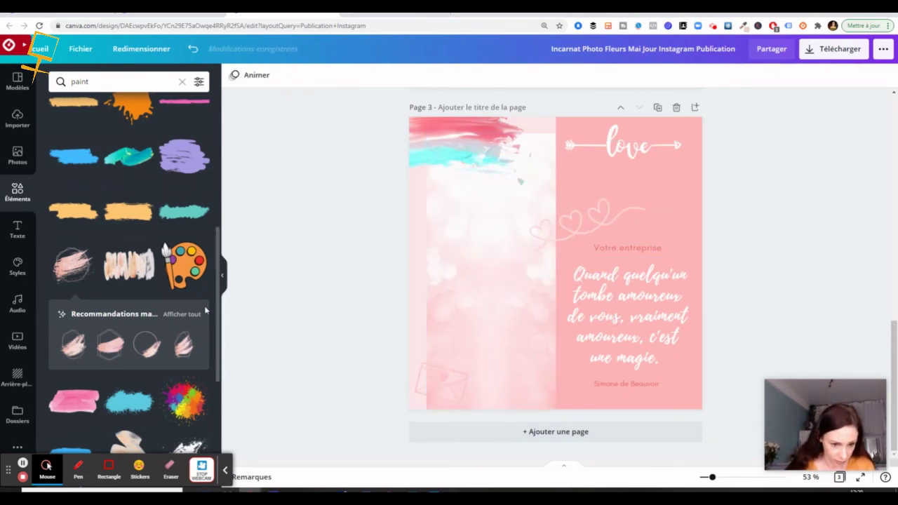
Show all recommended graphics related to the rose-gold brush stroke and look through them for a matching pink paint stroke
left_click(180, 316)
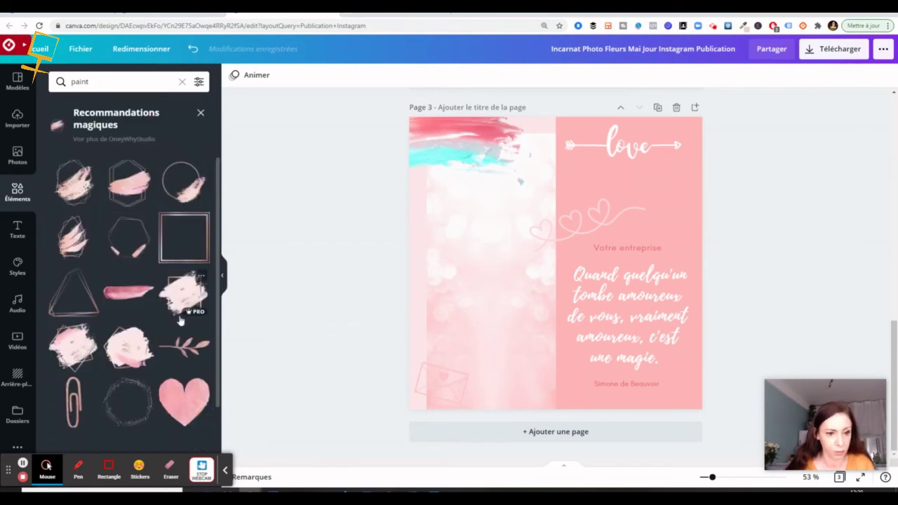
mouse_move(217, 223)
left_mouse_down()
mouse_move(220, 360)
mouse_move(221, 177)
left_mouse_up()
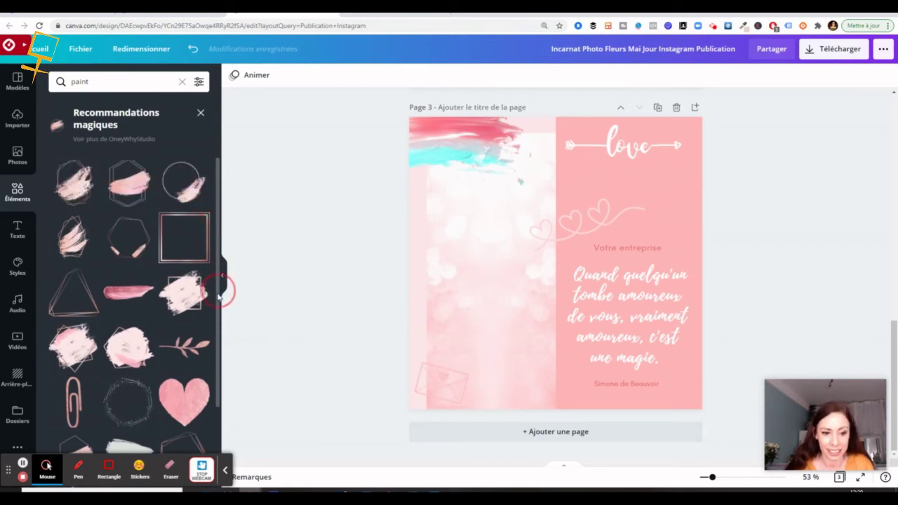
left_click_drag(220, 263, 220, 277)
mouse_move(191, 279)
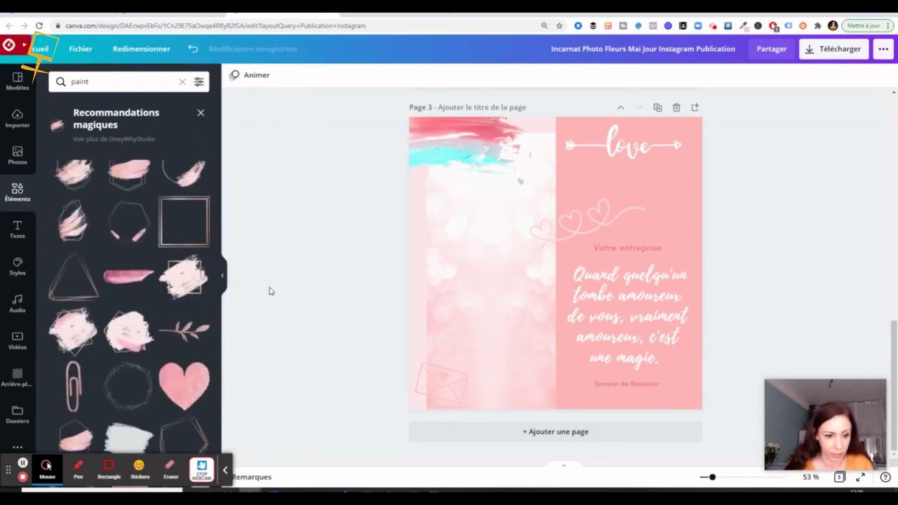
left_click(221, 247)
left_click_drag(220, 264, 219, 323)
Replace the pink-red and turquoise strokes with the pale pink paint patch in a geometric frame, placed across the page's upper-left corner
left_click(451, 140)
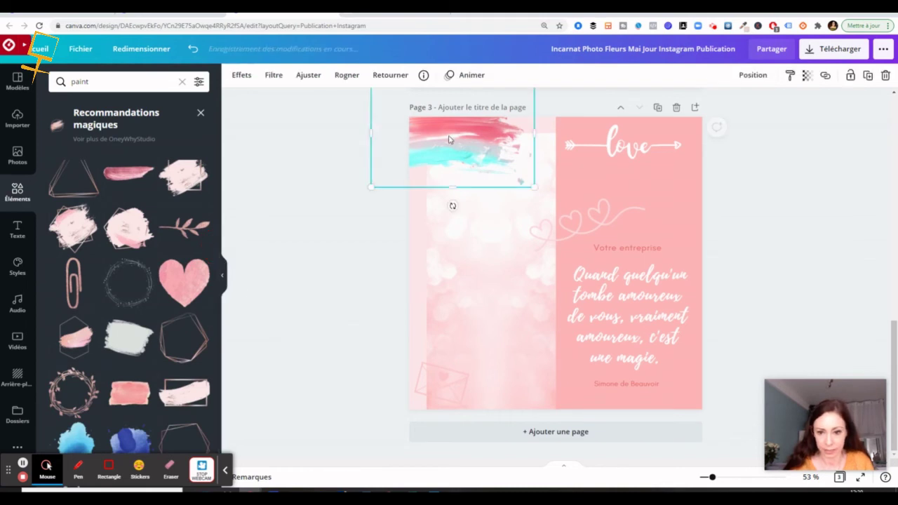
key("Delete")
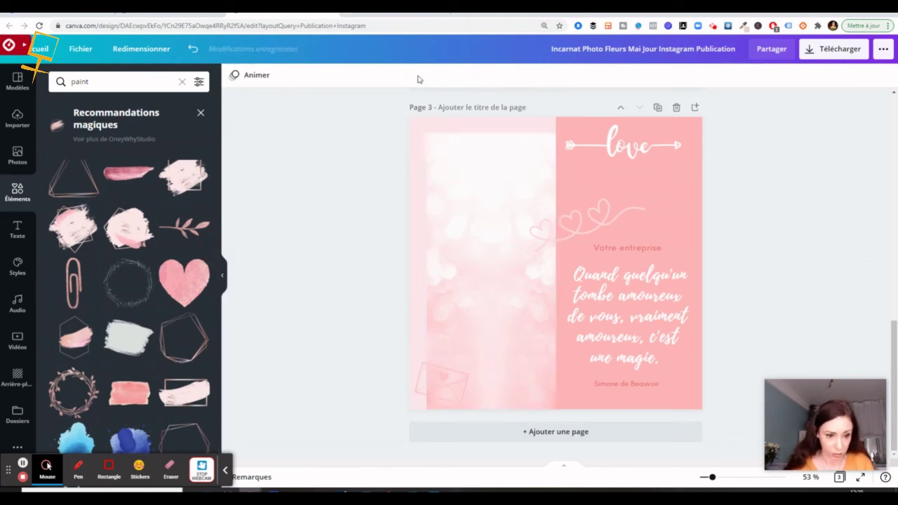
left_click(125, 229)
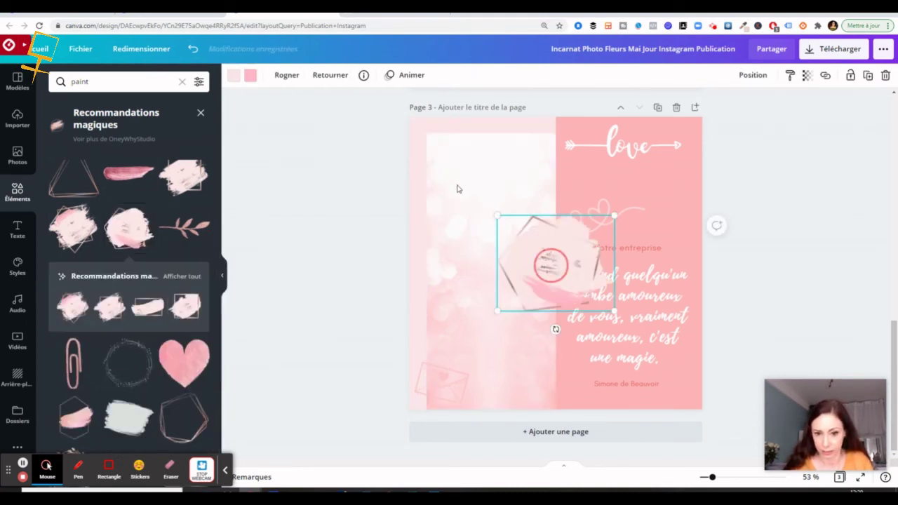
left_click_drag(555, 260, 424, 125)
left_click(181, 83)
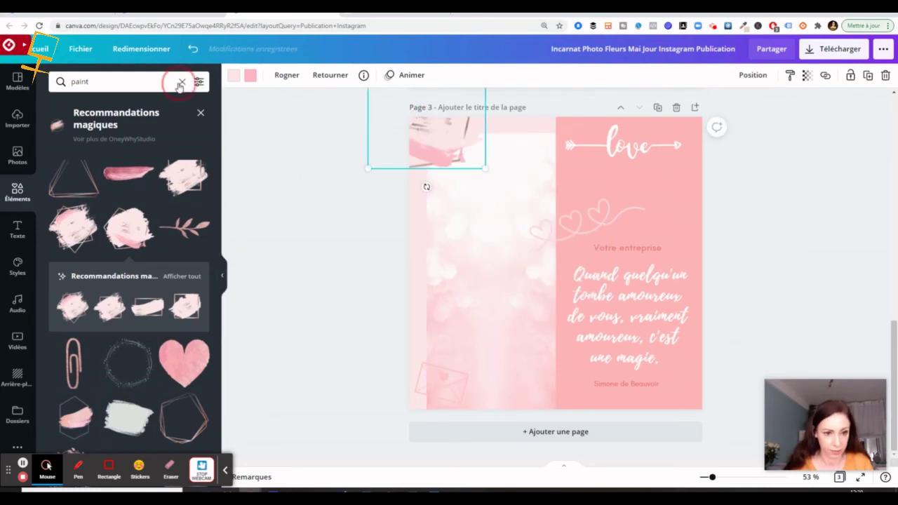
Search the elements for "pink" and place the pale pink open flower over the lower-right corner of page 3
left_click(133, 81)
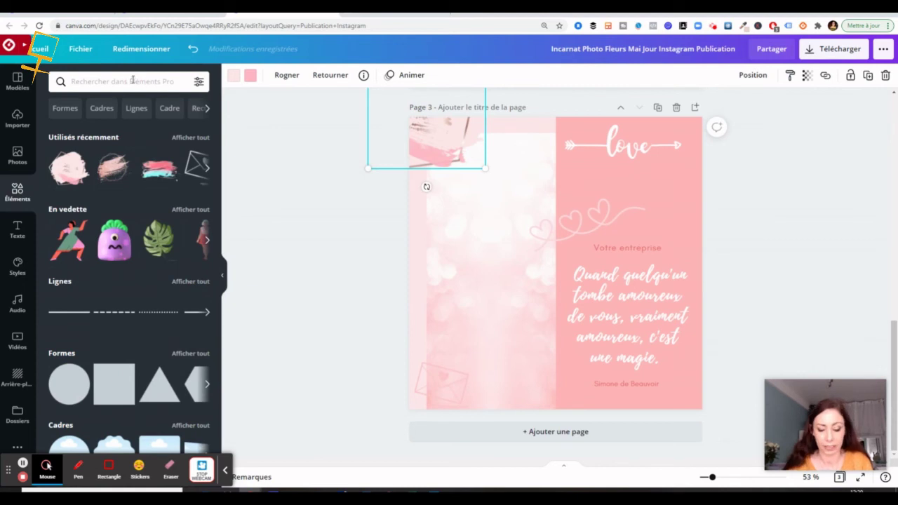
type("pl")
key("Return")
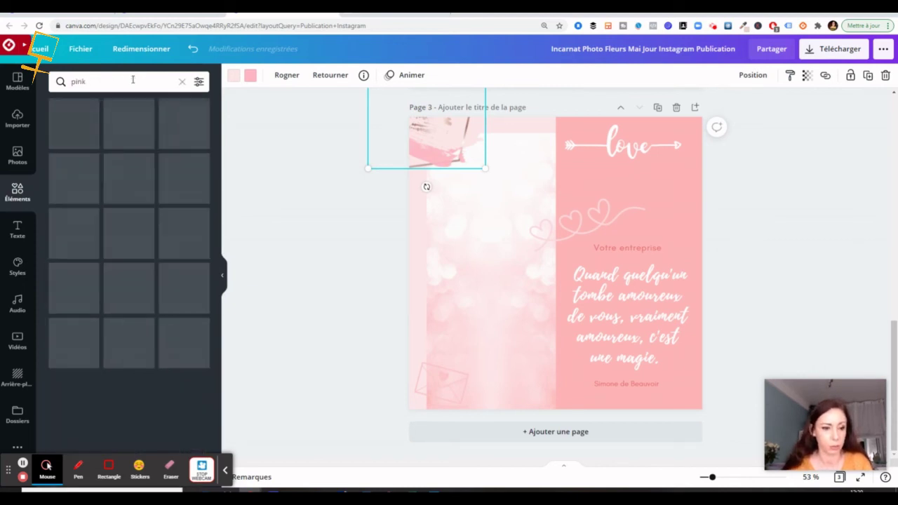
left_click(137, 133)
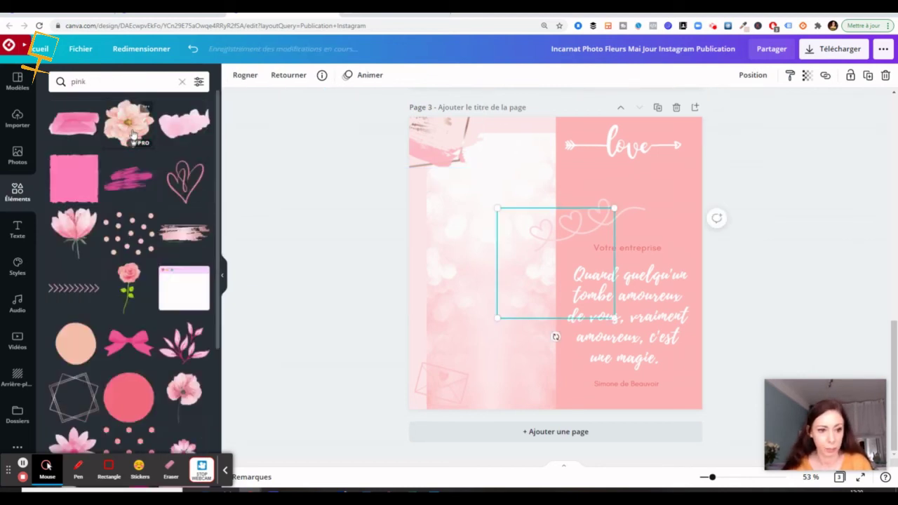
left_click_drag(561, 280, 675, 370)
Delete the framed paint patch from the page's upper-left corner and send the flower, shifted further down off the page edge, to the back
left_click(448, 154)
key("Delete")
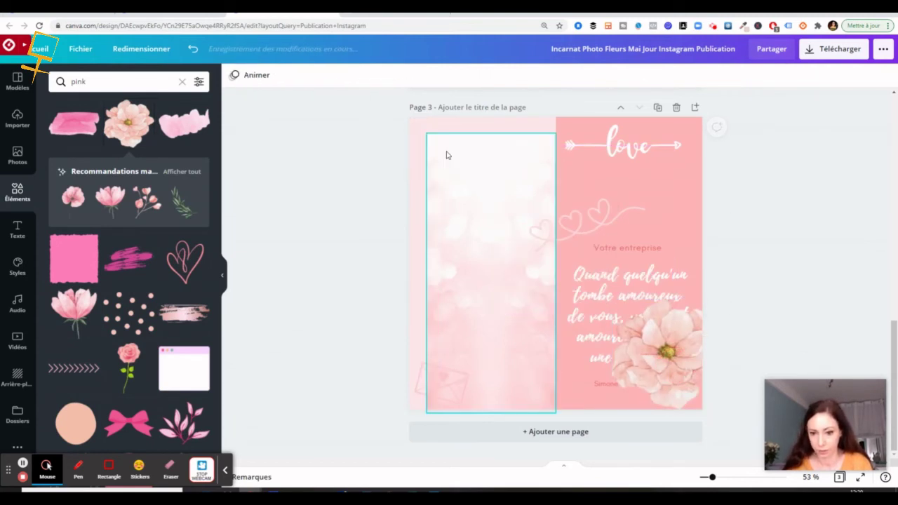
left_click_drag(675, 377, 681, 408)
right_click(682, 410)
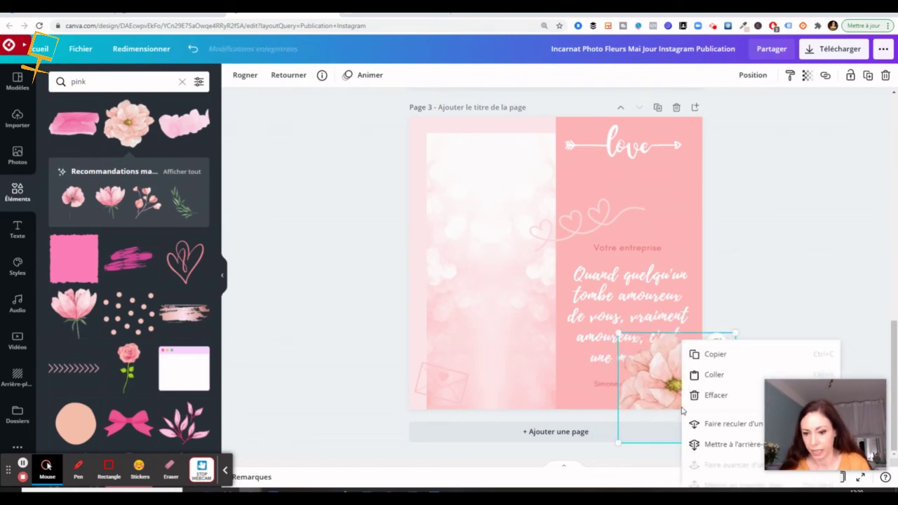
left_click(719, 444)
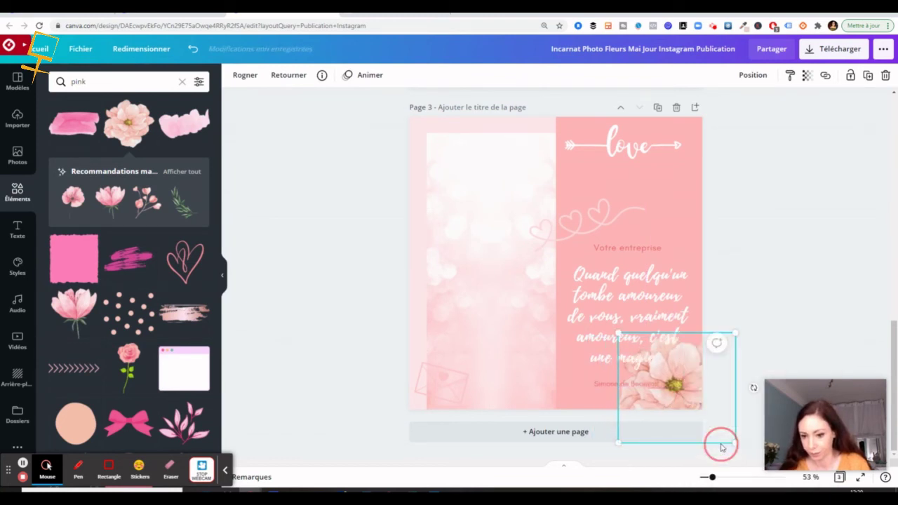
Set the transparency of the flower in the page's lower-right corner to 29
left_click(752, 75)
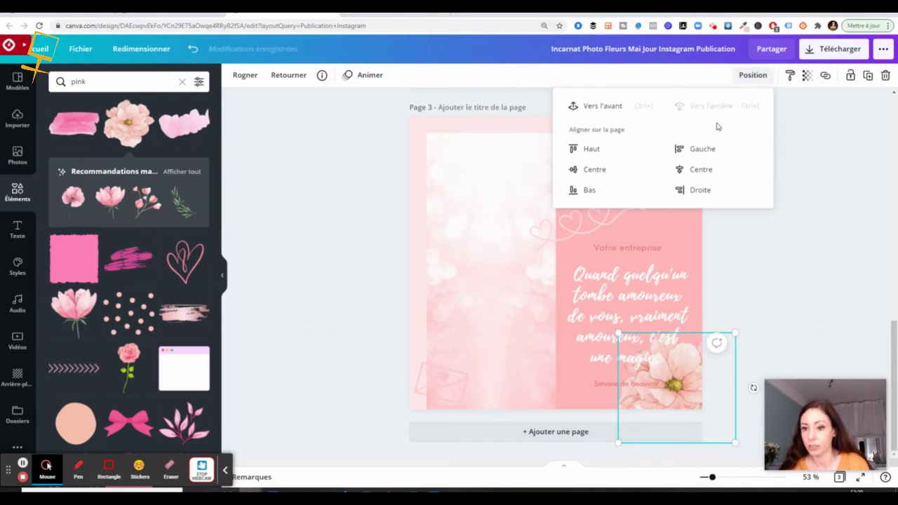
left_click(797, 81)
left_click(807, 75)
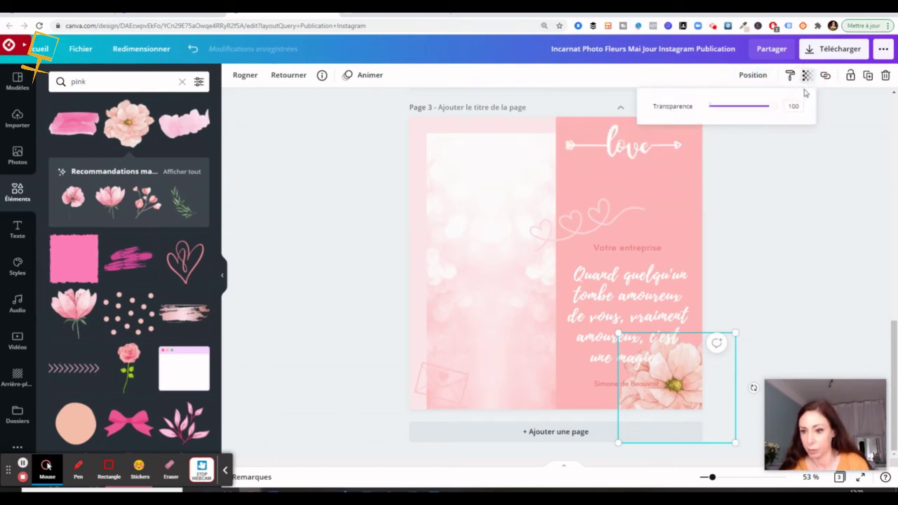
left_click_drag(771, 111, 729, 114)
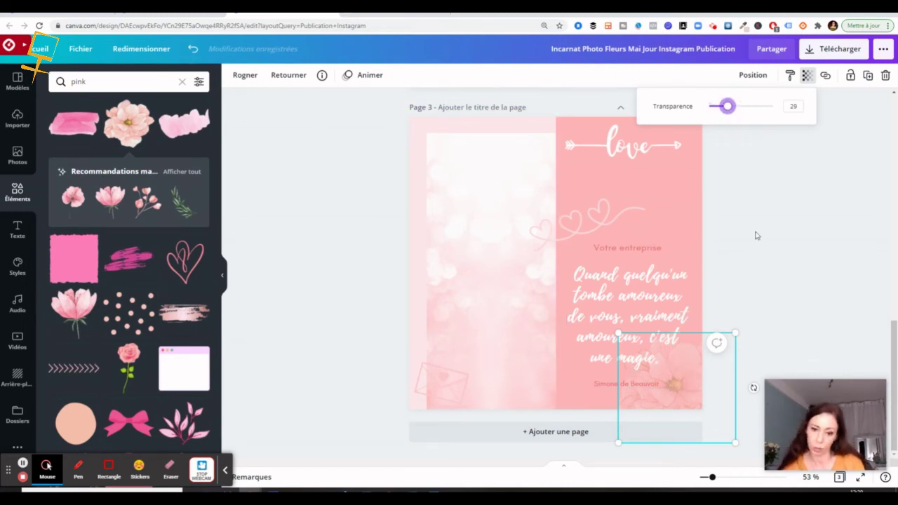
left_click(815, 250)
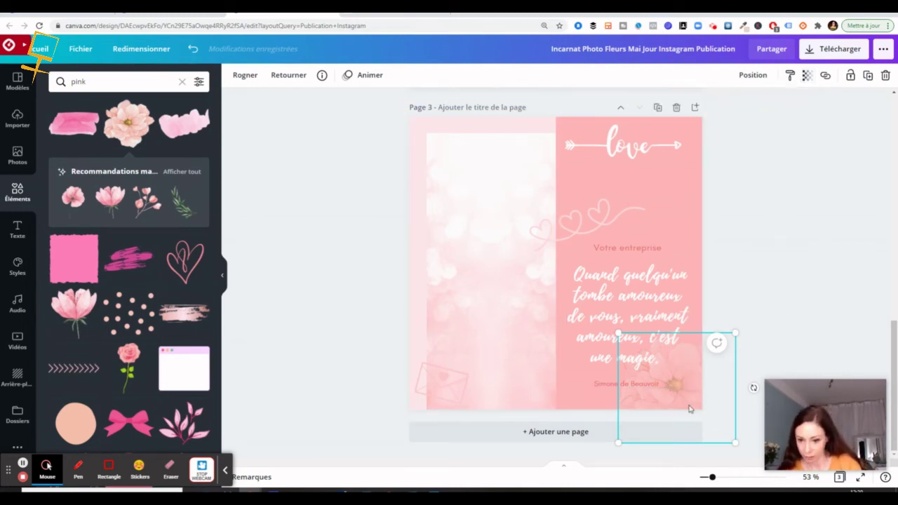
left_click(349, 267)
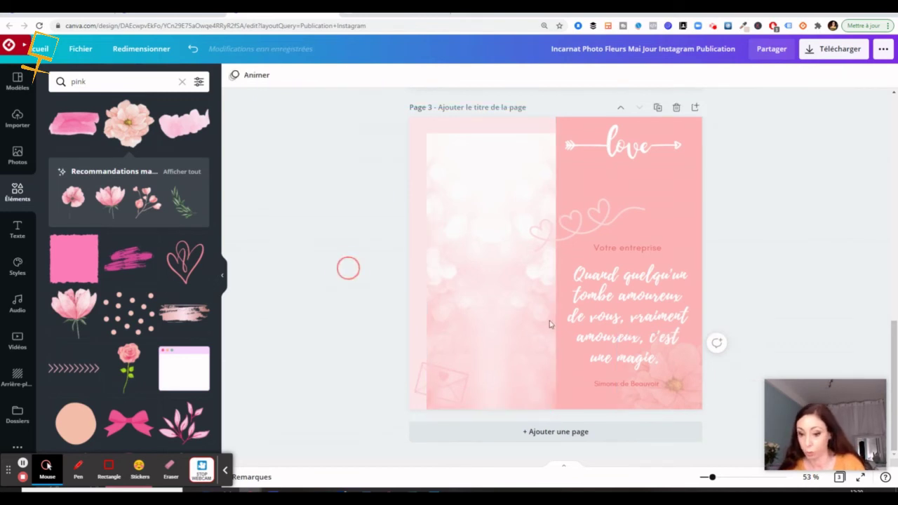
left_click(689, 397)
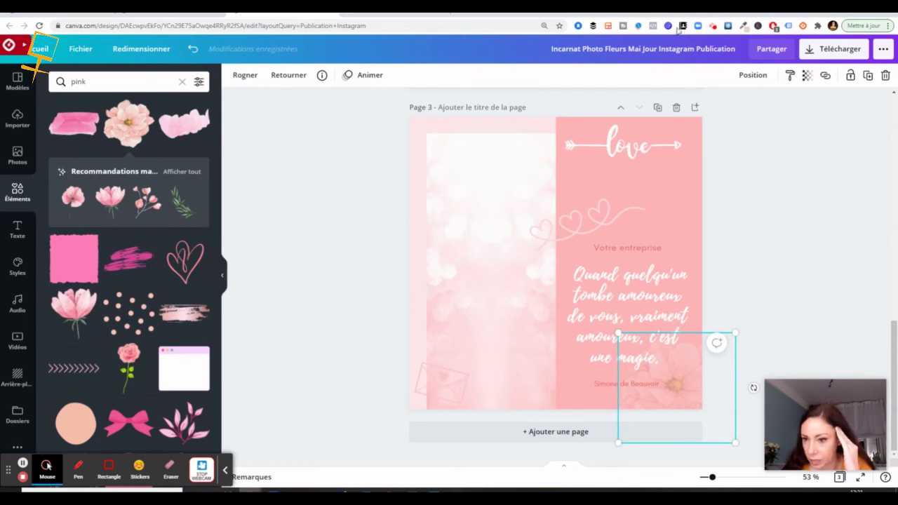
left_click(793, 200)
left_click(839, 252)
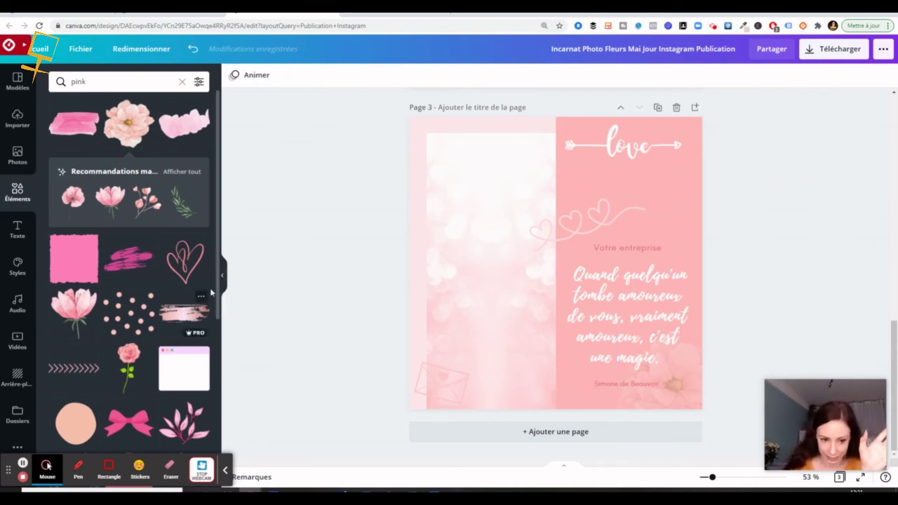
Replace the string of hearts with the pink hand-drawn heart, reduced, tilted and placed on the picture's right edge beside the company-name line
left_click(191, 254)
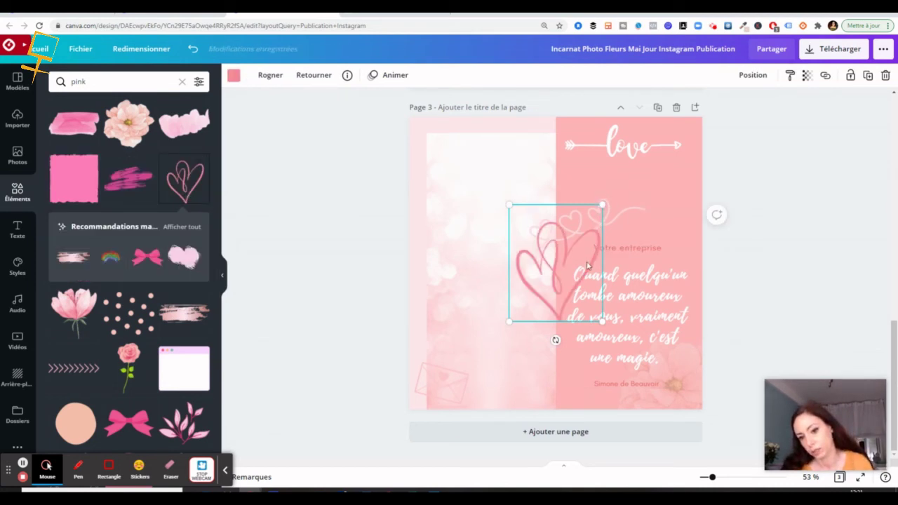
left_click_drag(600, 206, 576, 260)
left_click(573, 226)
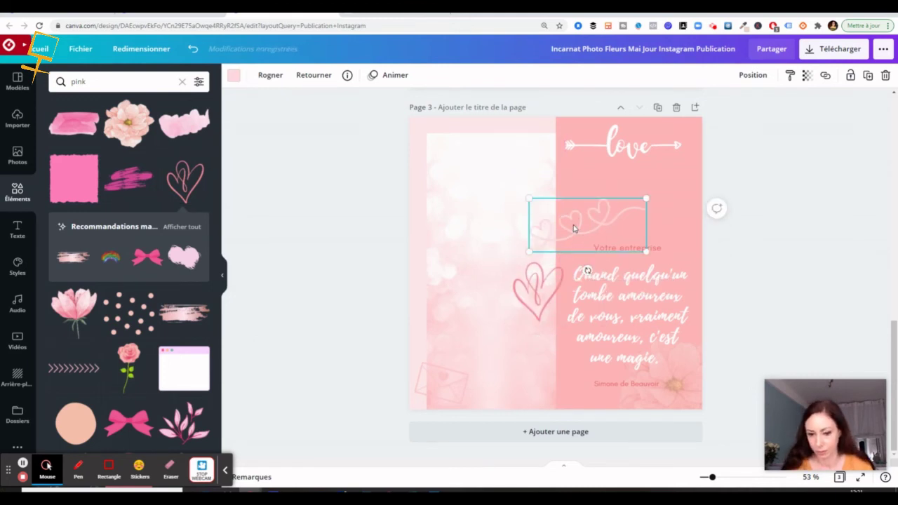
key("Delete")
left_click(538, 284)
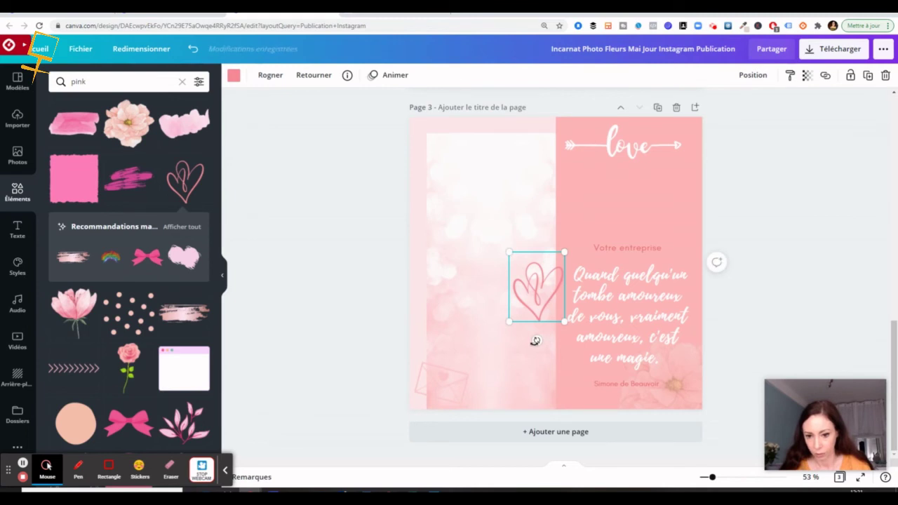
left_click_drag(536, 341, 551, 344)
left_click_drag(544, 286, 564, 232)
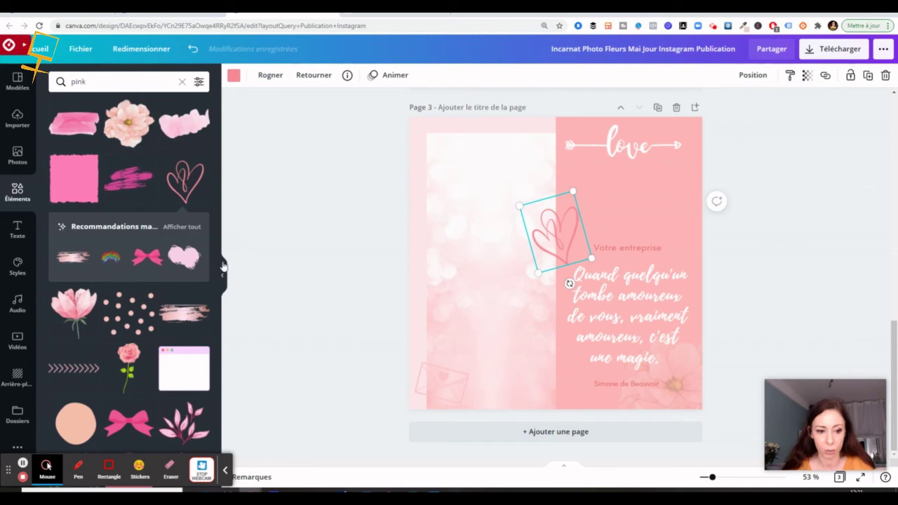
Add the Rose Pink Brush Stroke, reduced in size, across the upper edge of the picture like a piece of tape
left_click(79, 251)
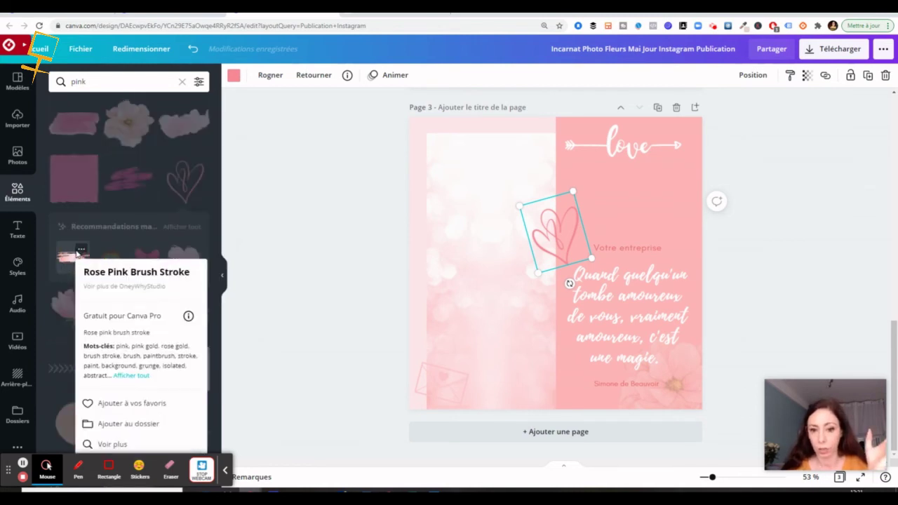
left_click(64, 263)
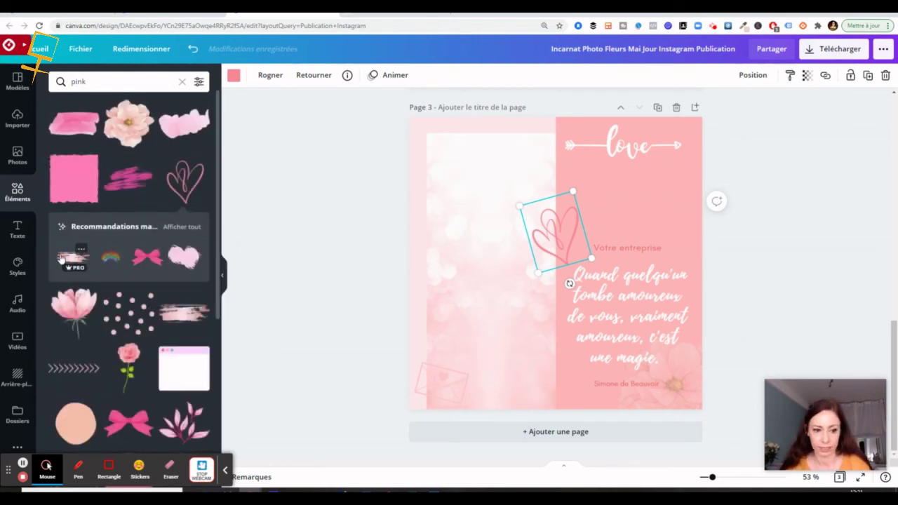
left_click(61, 258)
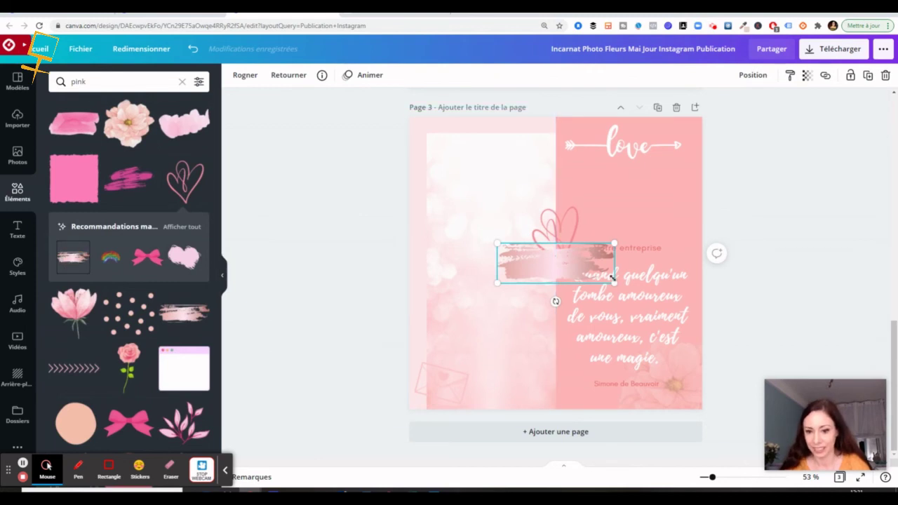
mouse_move(615, 282)
left_mouse_down()
mouse_move(545, 257)
mouse_move(492, 136)
mouse_move(499, 142)
left_mouse_up()
left_click(375, 260)
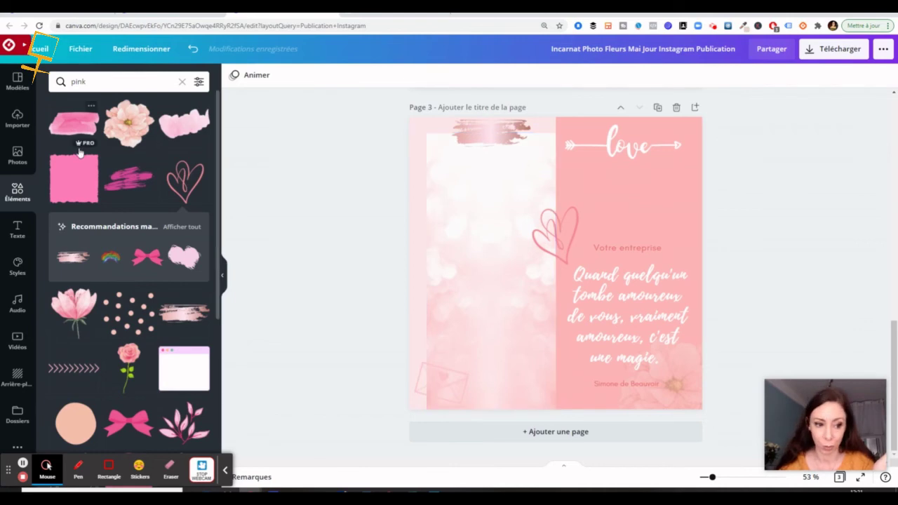
Replace the pink blurred picture with the love photo of a couple face to face at sunset
left_click(17, 157)
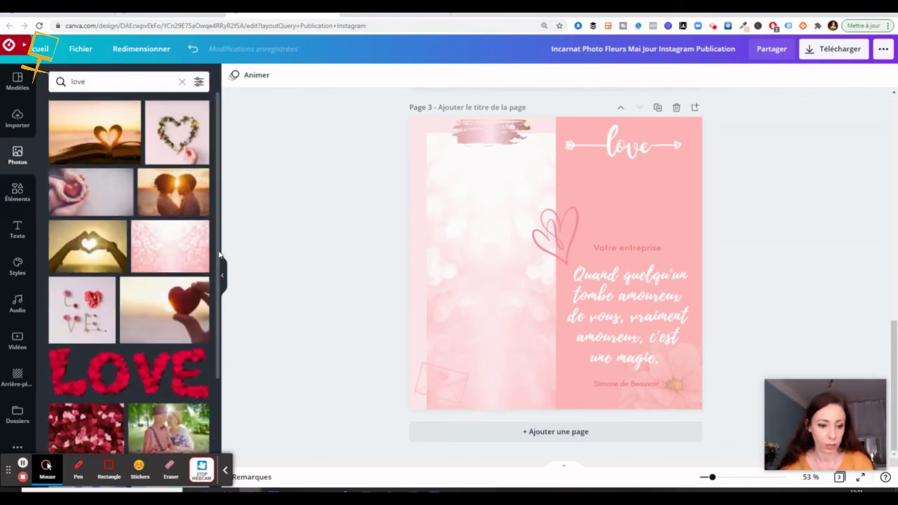
mouse_move(220, 256)
left_mouse_down()
mouse_move(231, 367)
mouse_move(220, 256)
left_mouse_up()
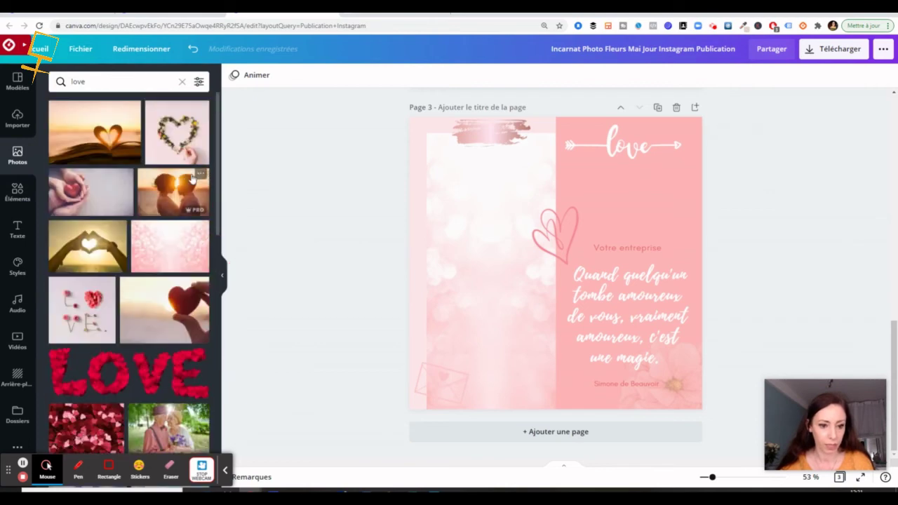
left_click_drag(168, 196, 467, 212)
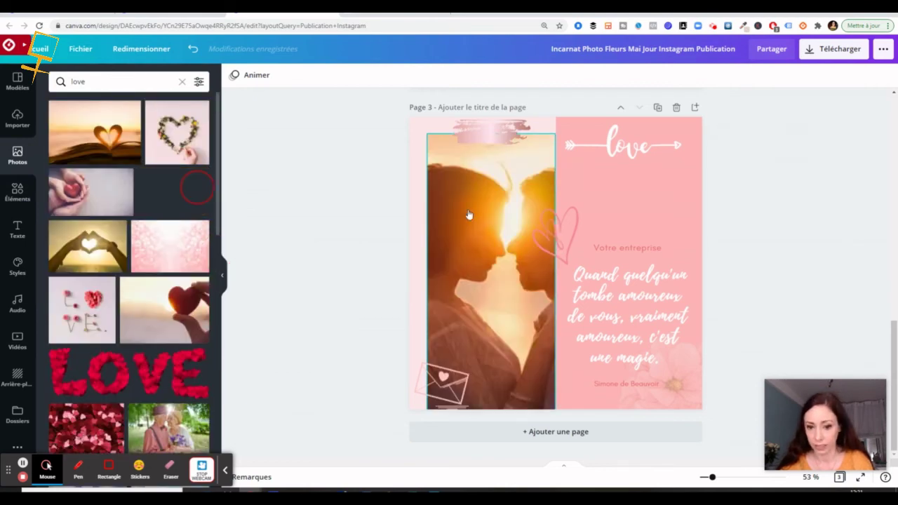
Try the Rosie and Dare filters on the couple photo and apply the Whimsical filter at intensity 50
left_click(492, 250)
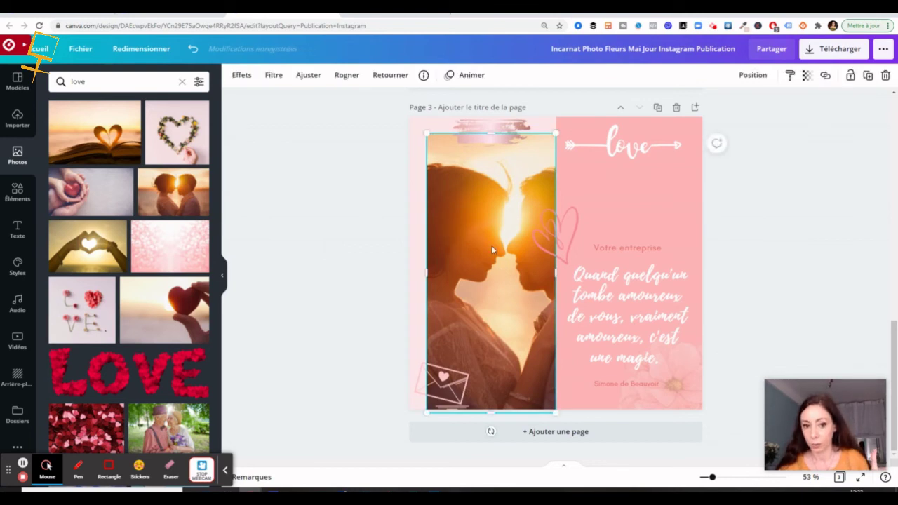
right_click(493, 250)
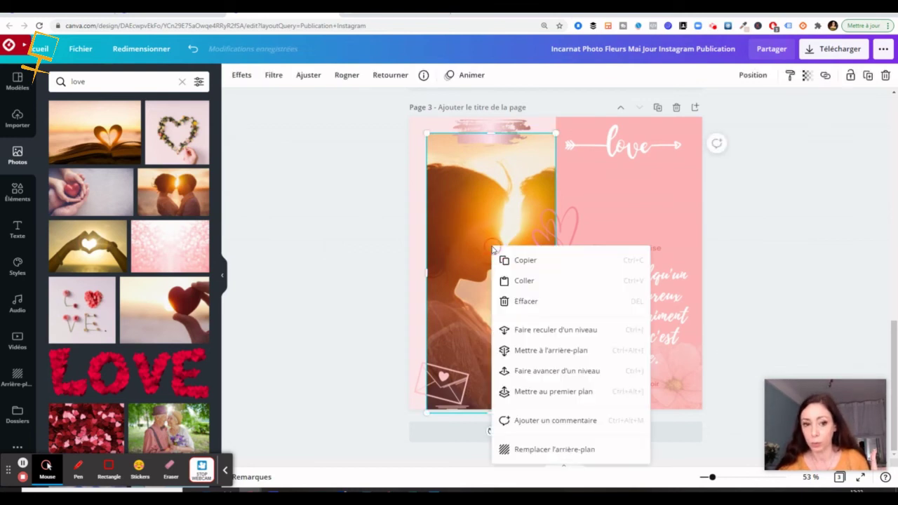
left_click(272, 80)
left_click(272, 80)
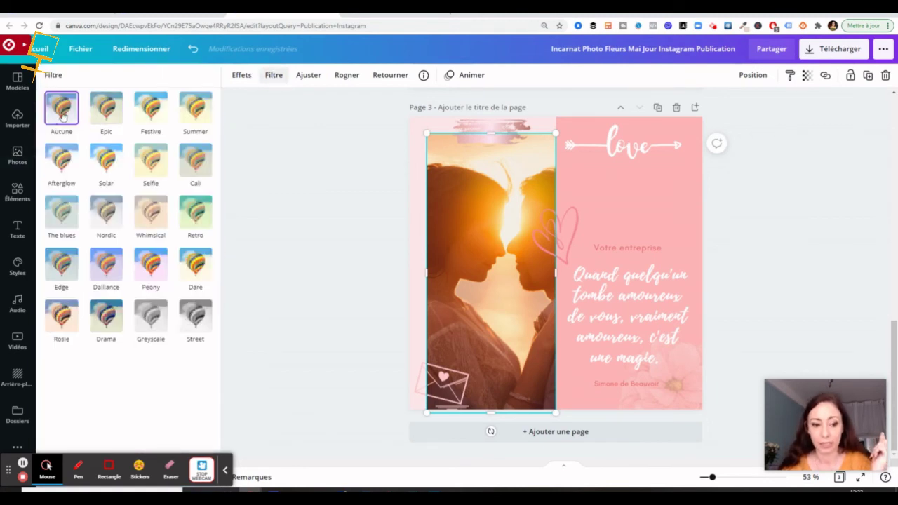
left_click(64, 315)
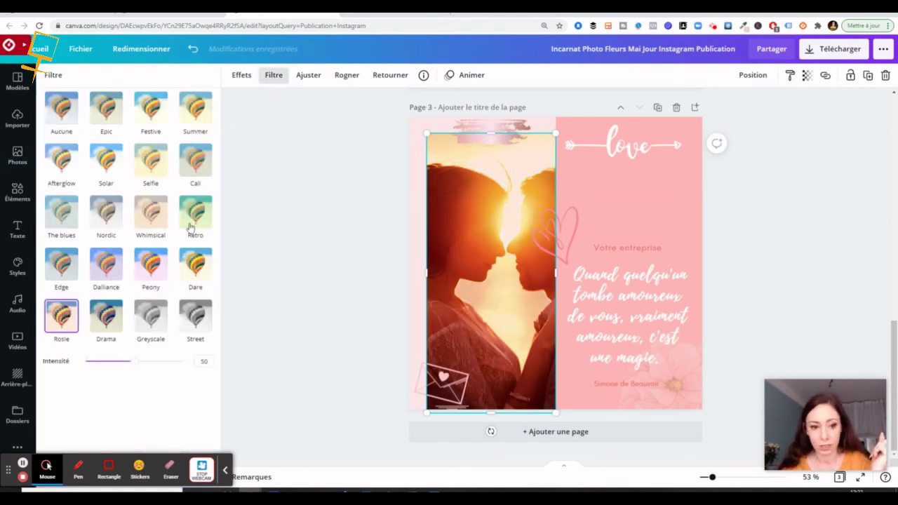
left_click(197, 267)
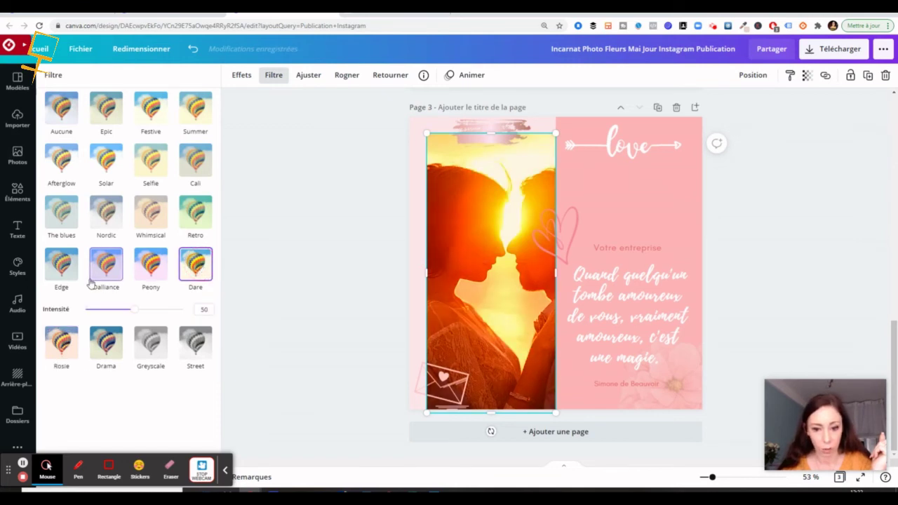
left_click(158, 222)
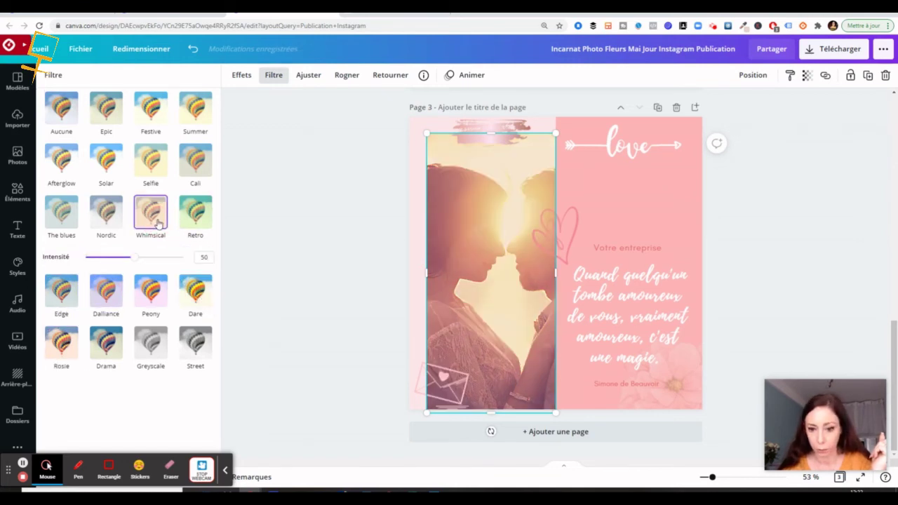
left_click(281, 171)
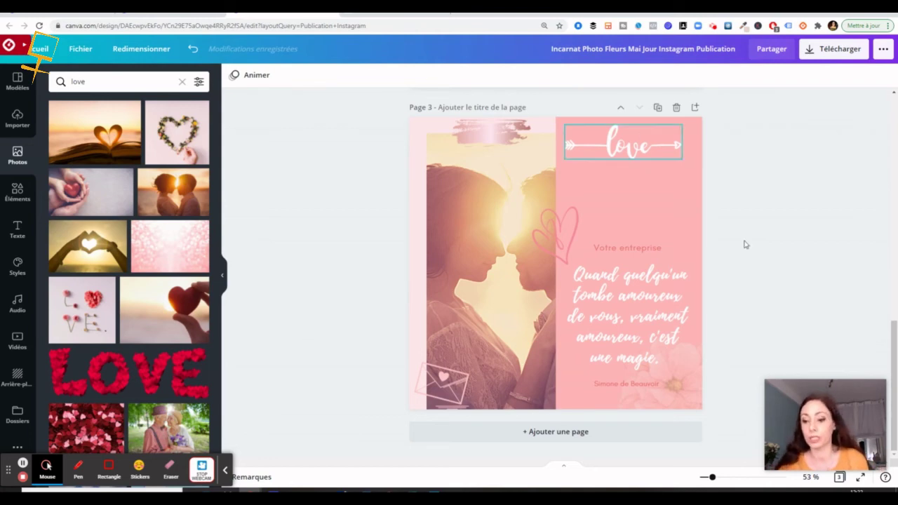
left_click_drag(892, 351, 895, 230)
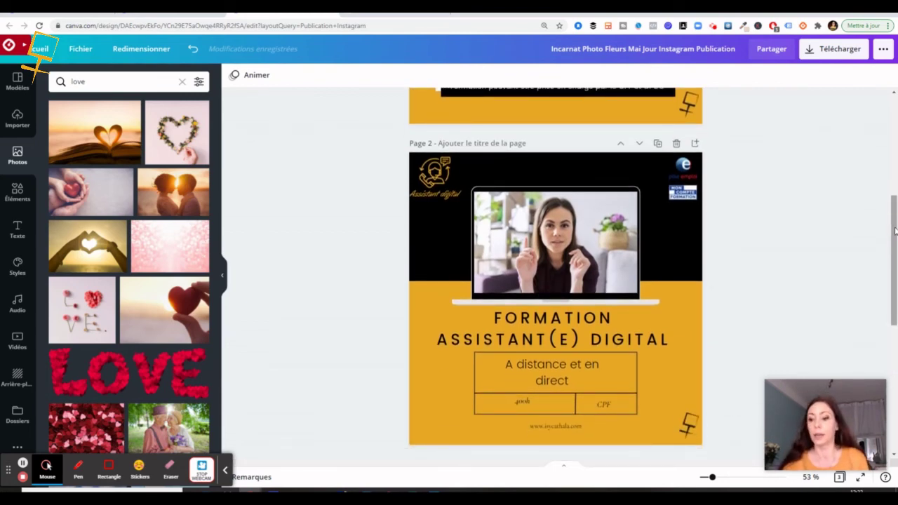
scroll(895, 230, "down", 5)
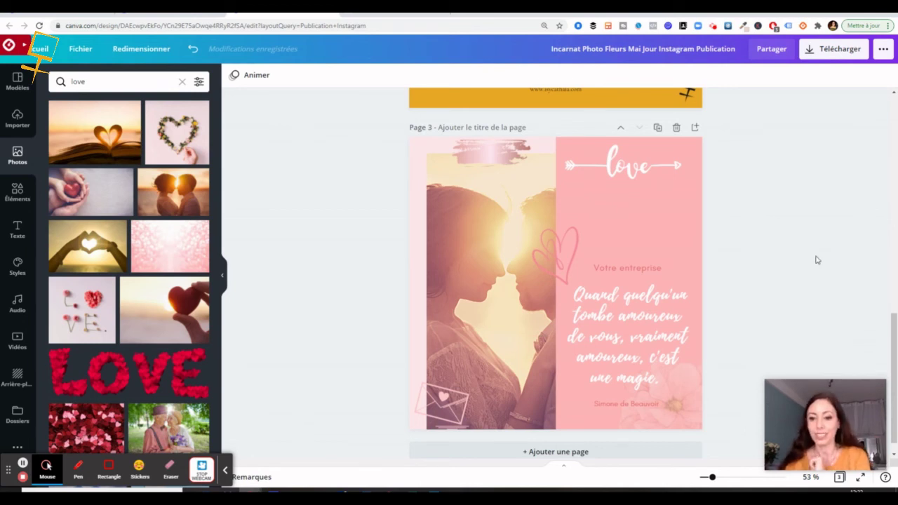
left_click(416, 152)
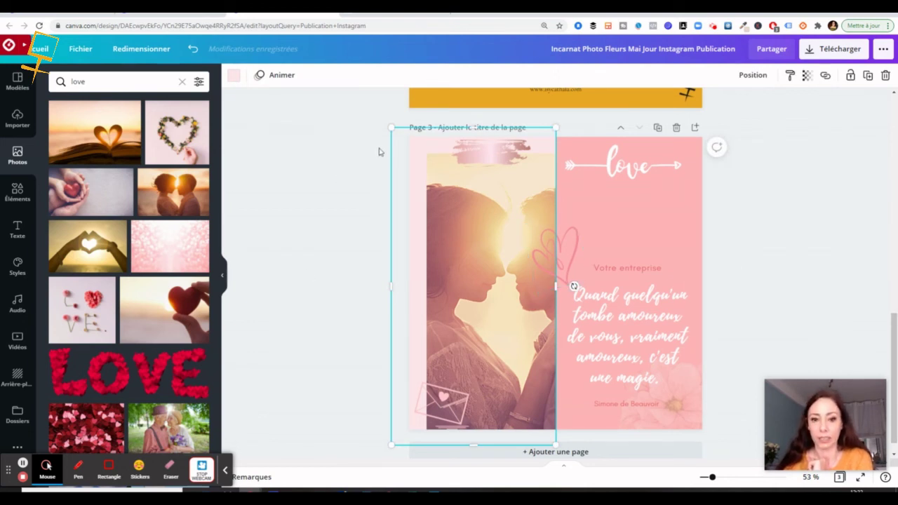
Resize the design to a custom 1200 × 1200 px, looking through the list of preset formats before applying
left_click(131, 52)
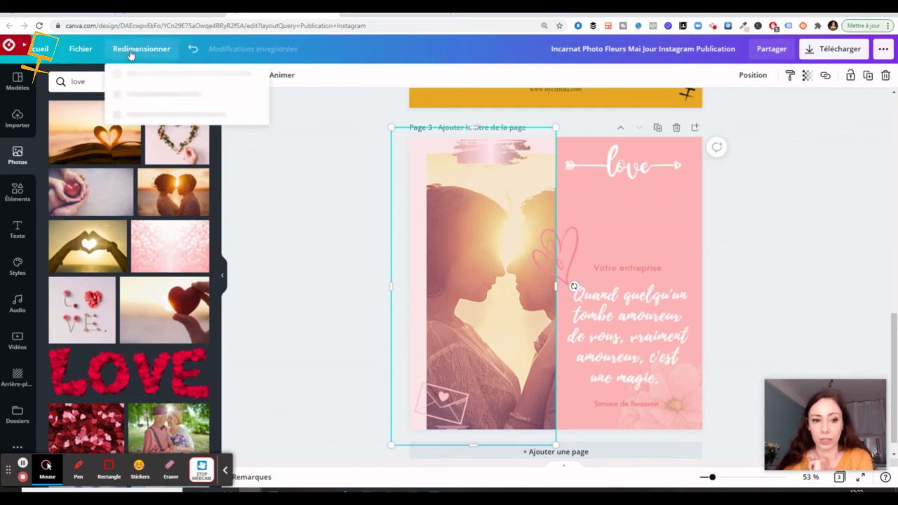
left_click(145, 122)
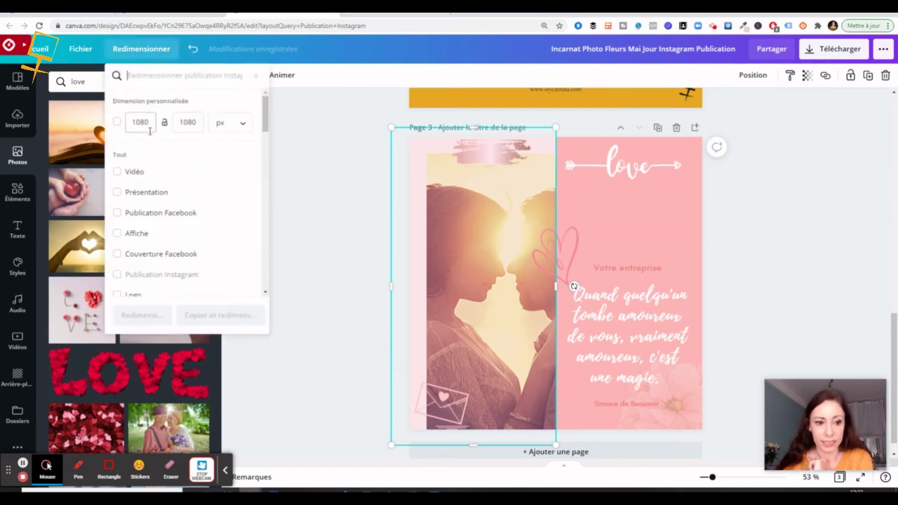
left_click_drag(150, 123, 120, 123)
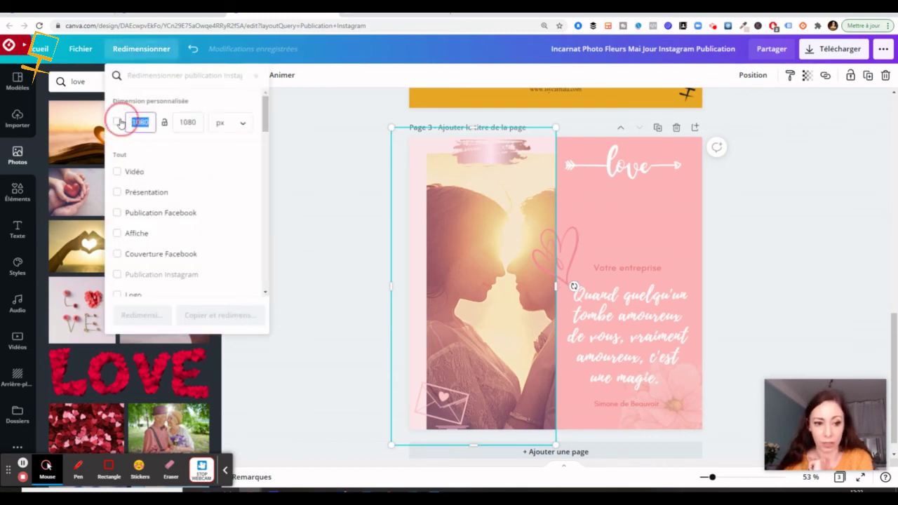
type("120")
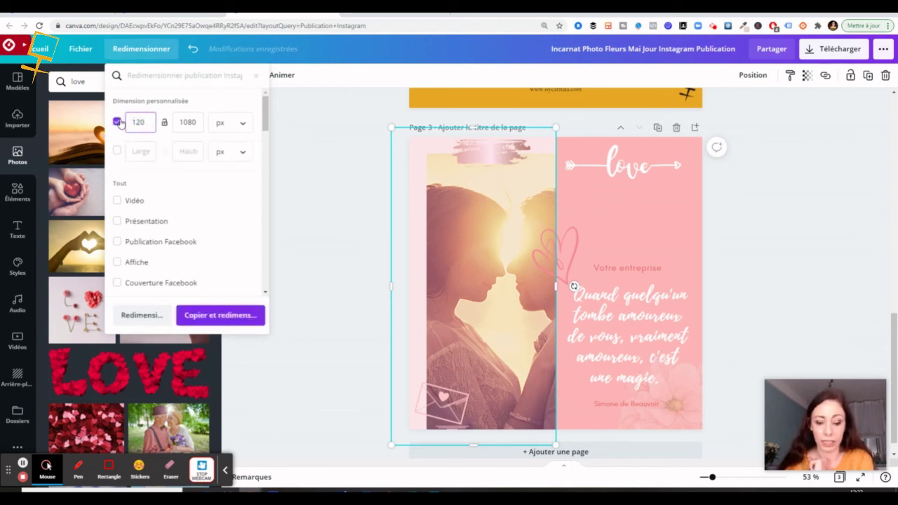
left_click_drag(199, 122, 166, 122)
type("1200")
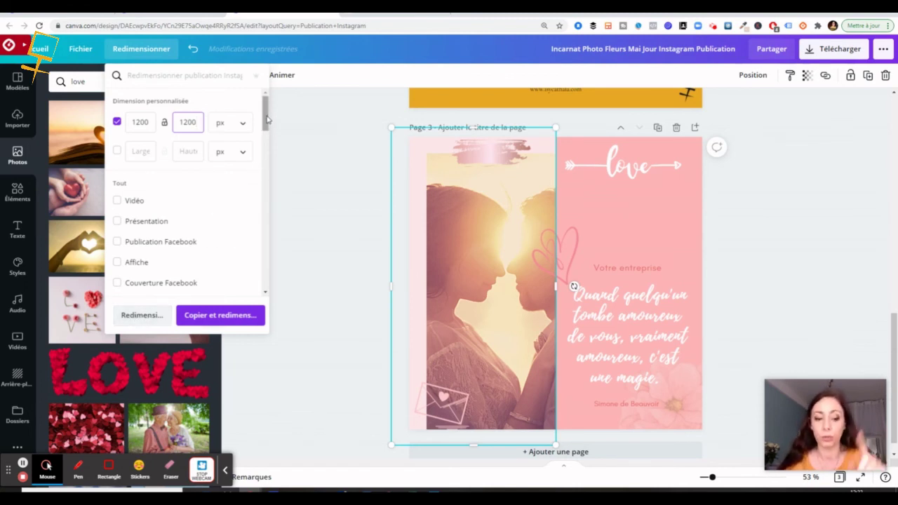
left_click_drag(267, 118, 266, 177)
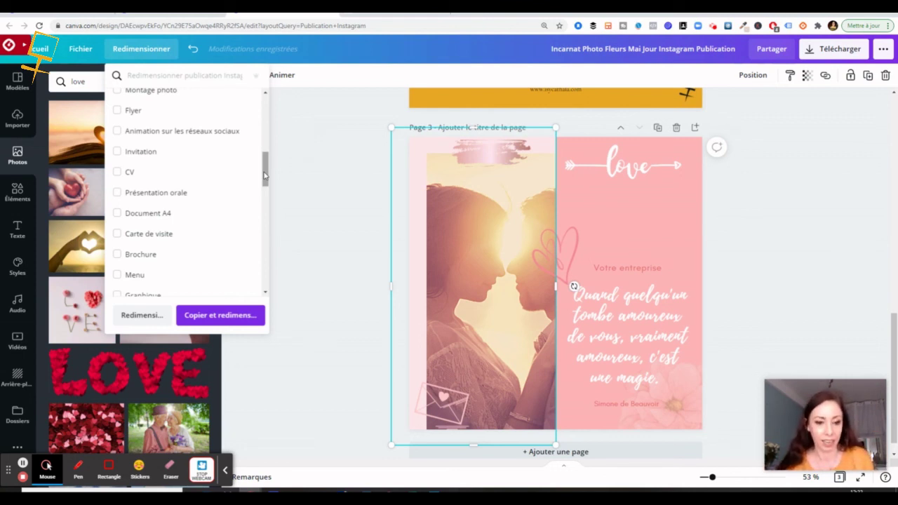
left_click_drag(265, 175, 265, 229)
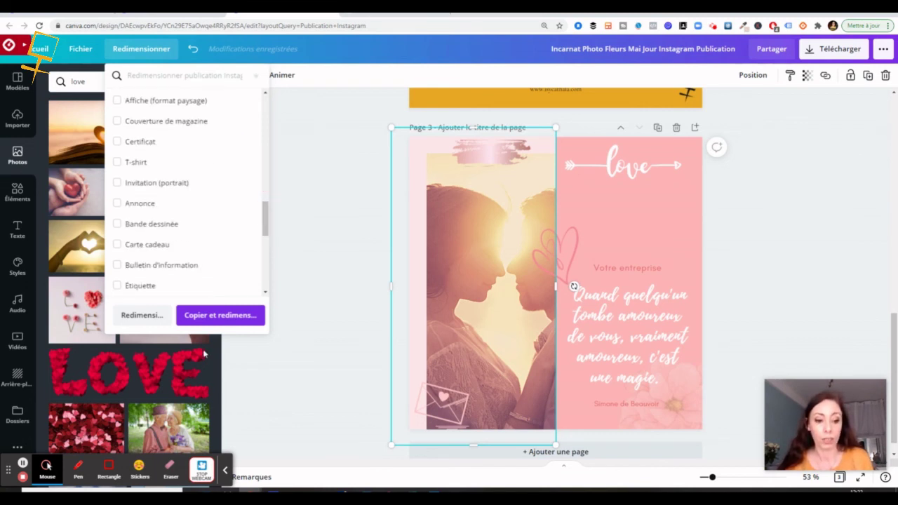
left_click(136, 316)
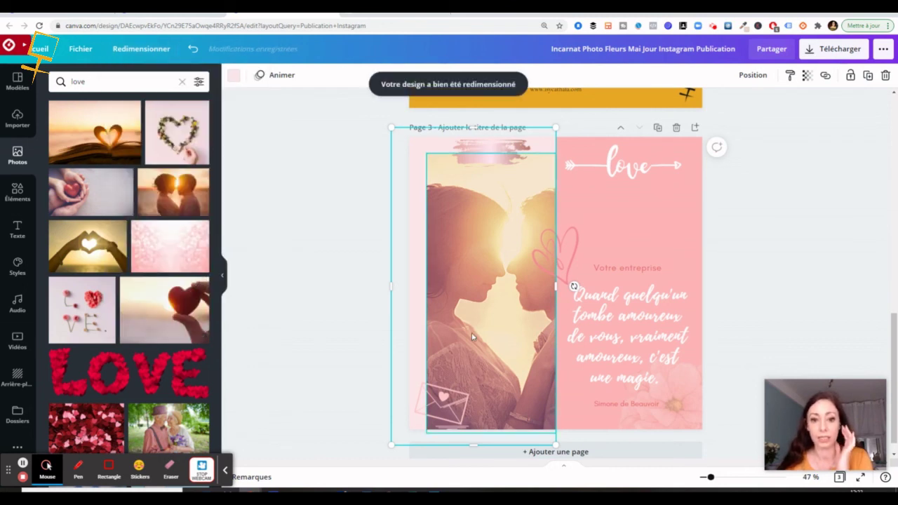
Apply the custom size of 1200 px wide by 1200 px high to the design again
left_click(125, 55)
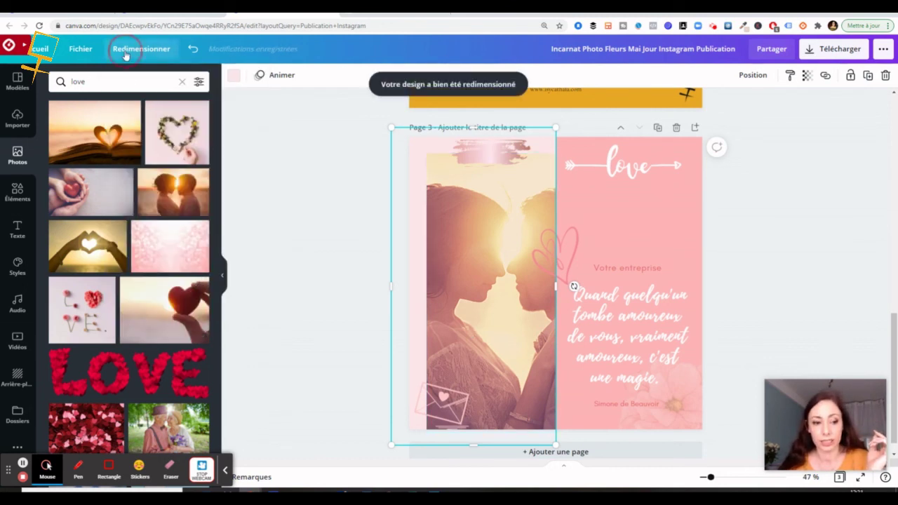
left_click(143, 123)
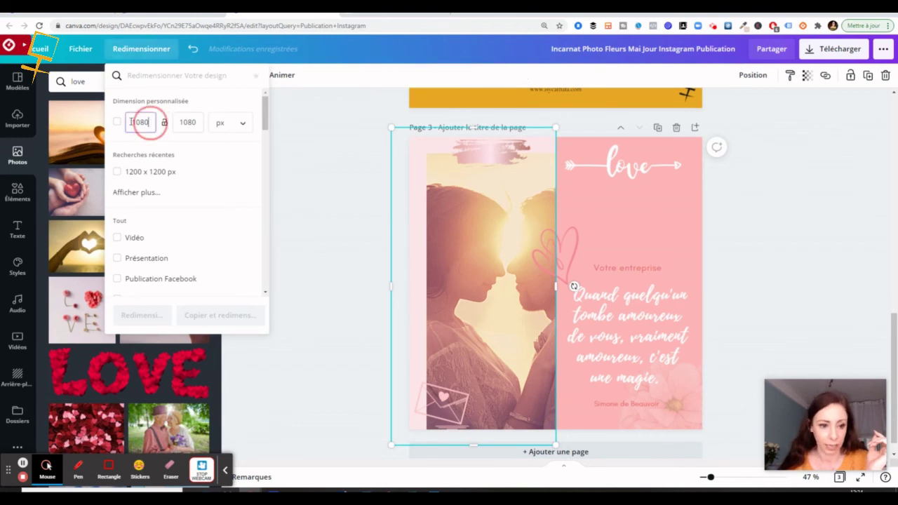
double_click(133, 122)
type("1200")
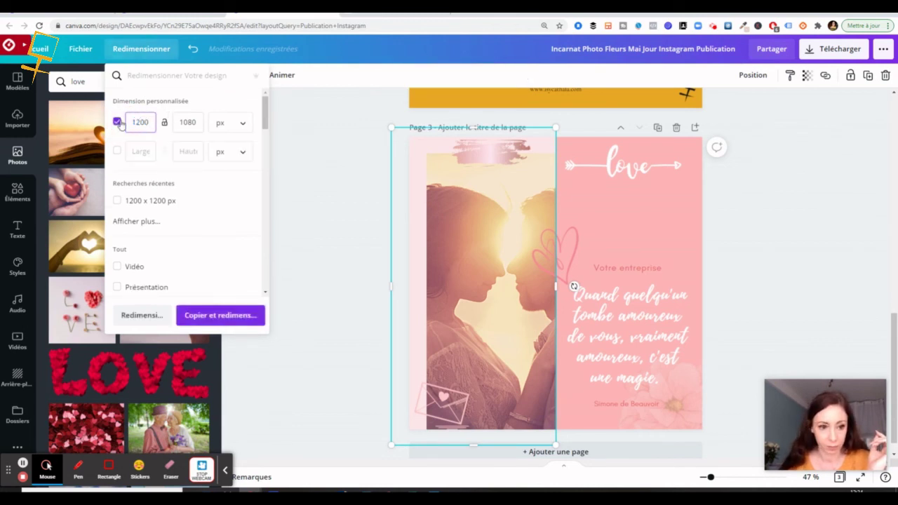
double_click(186, 121)
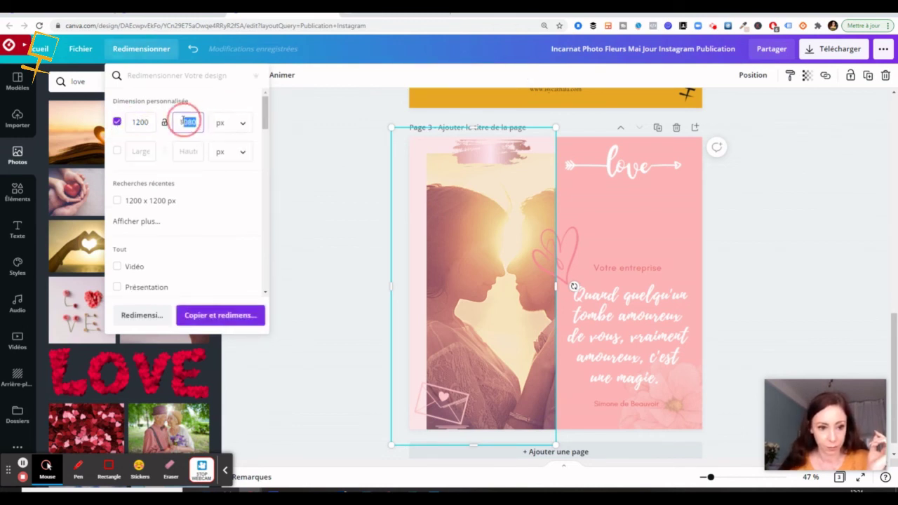
type("1200")
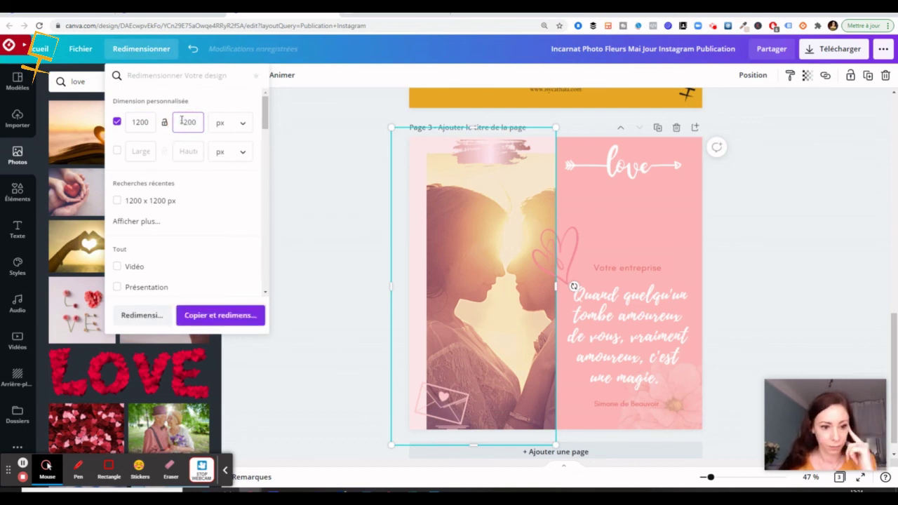
left_click(208, 169)
left_click(156, 315)
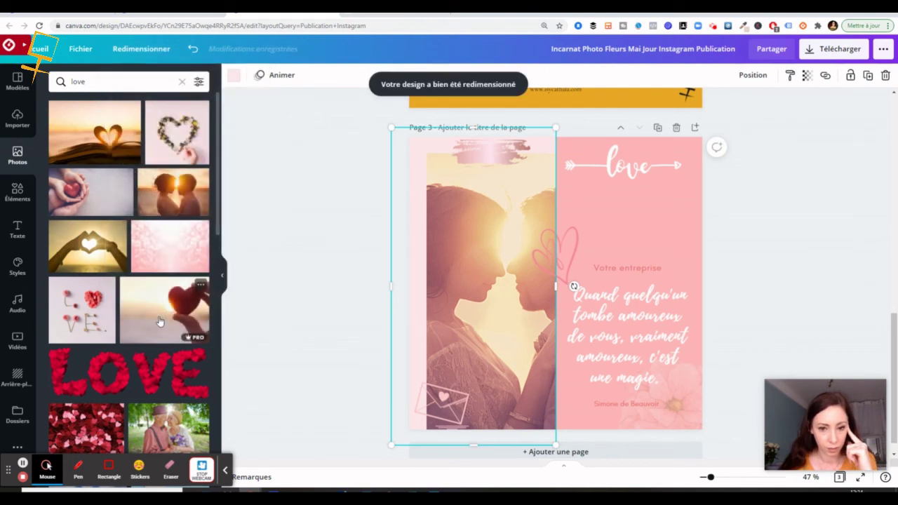
Check the design's dimensions in the resizing options and inspect the couple photo on page 3
left_click(139, 52)
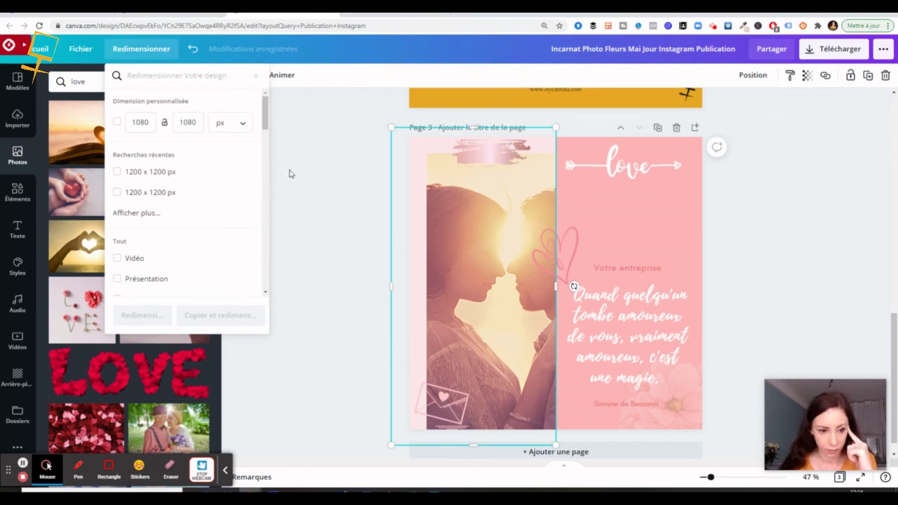
left_click(340, 196)
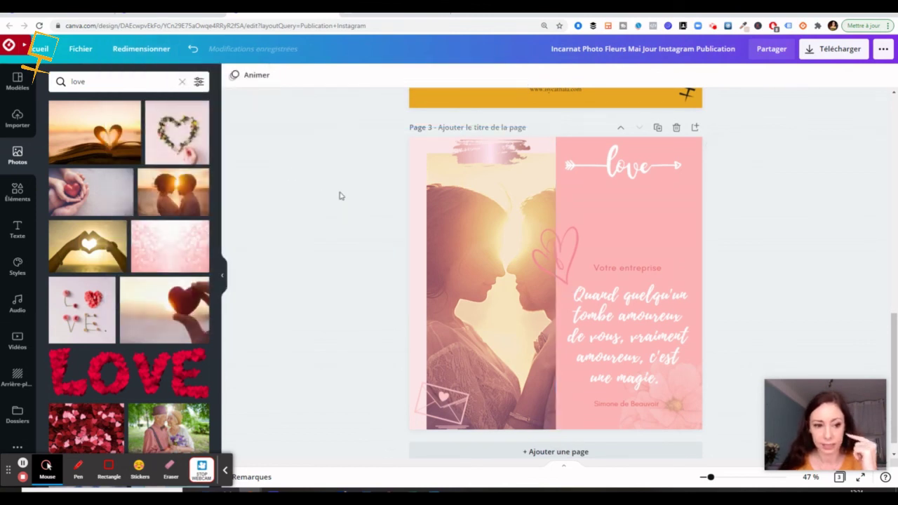
left_click(531, 177)
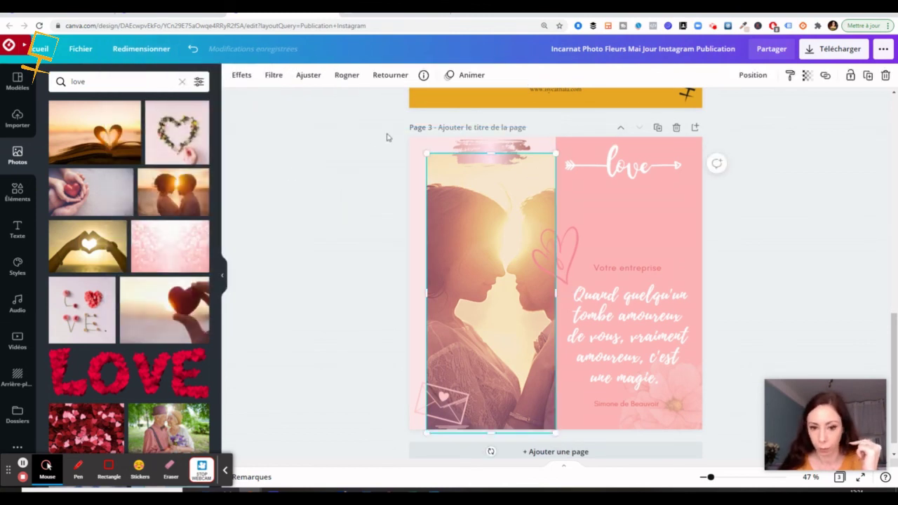
left_click(766, 160)
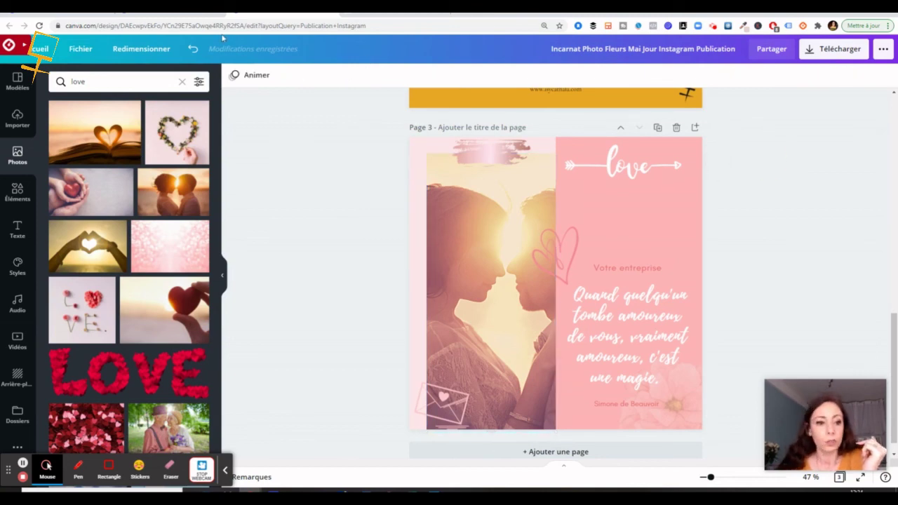
Try to create resized copies of the design at 1080 × 1080 px and 1200 × 1200 px, continuing past the pop-up authorisation, and check the recent sizes
left_click(151, 50)
left_click(119, 124)
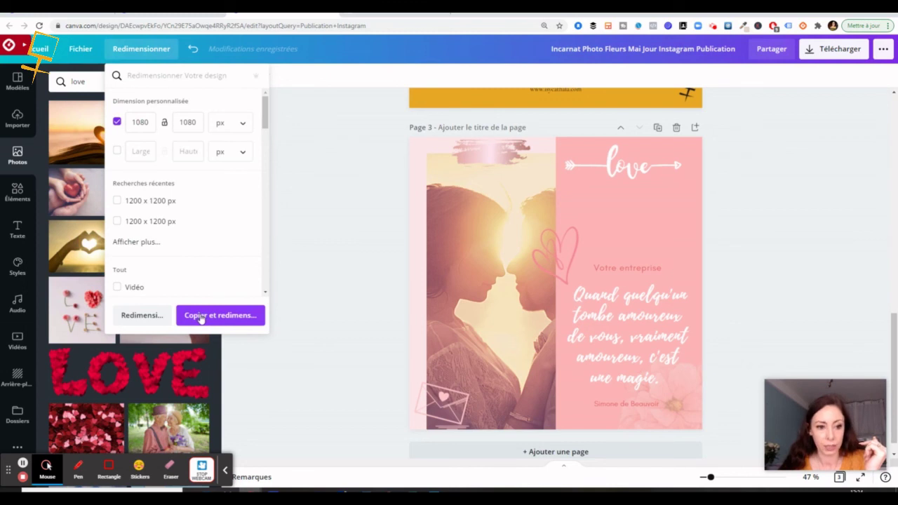
left_click(139, 123)
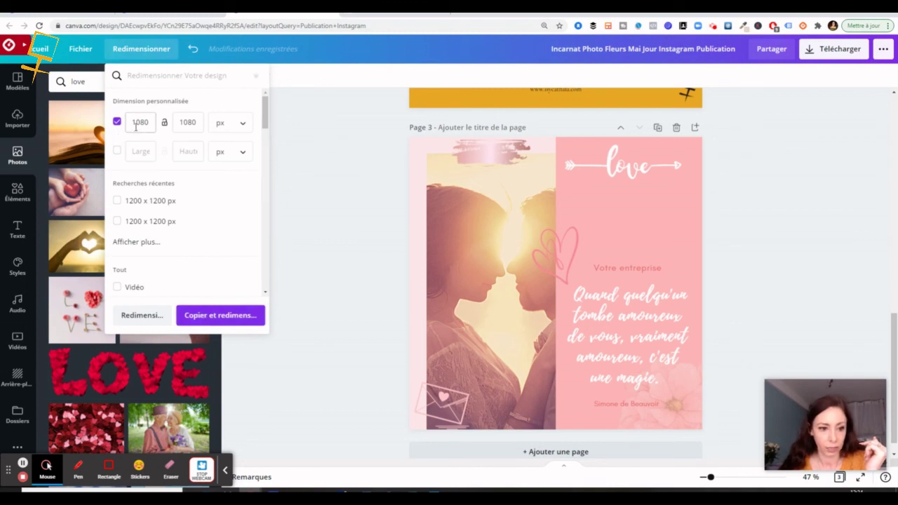
left_click(117, 202)
left_click(228, 316)
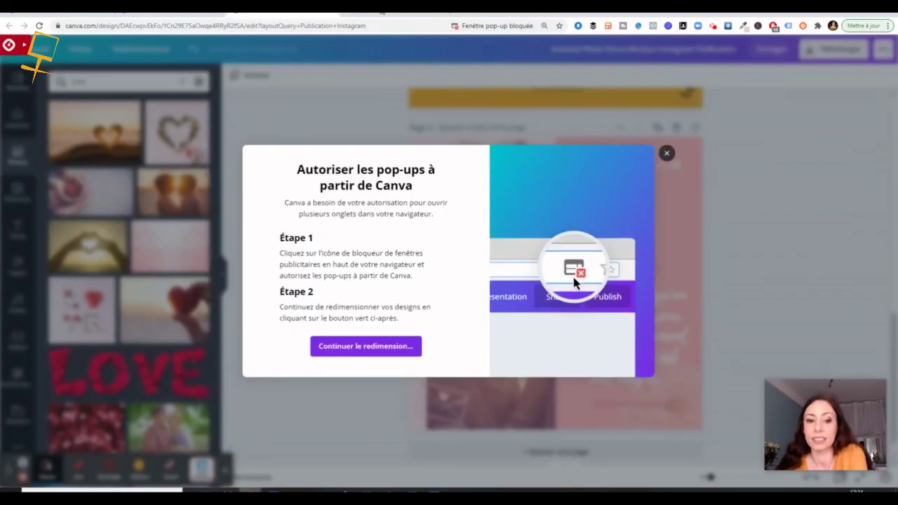
right_click(364, 348)
left_click(364, 348)
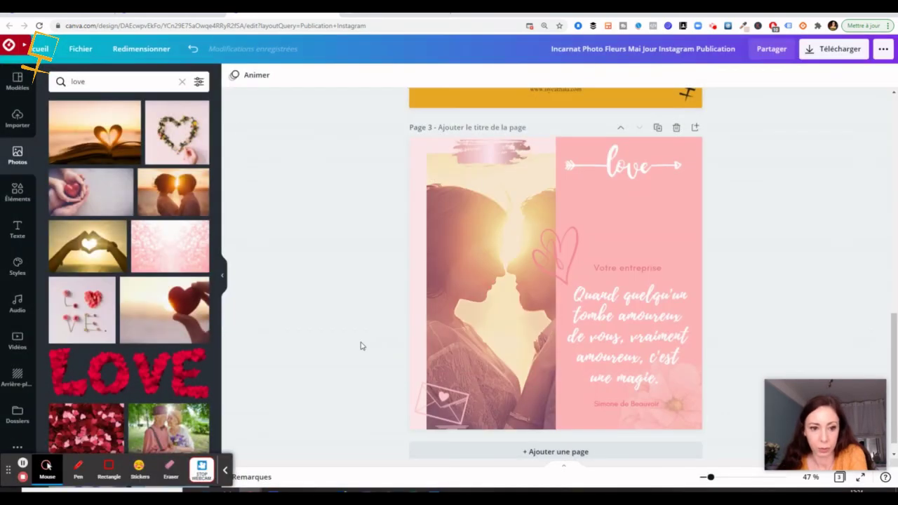
left_click(148, 50)
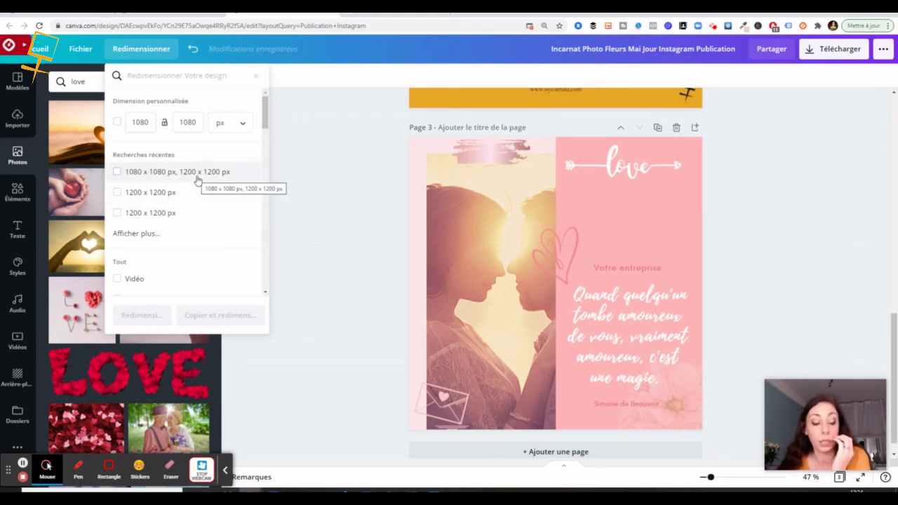
left_click(334, 198)
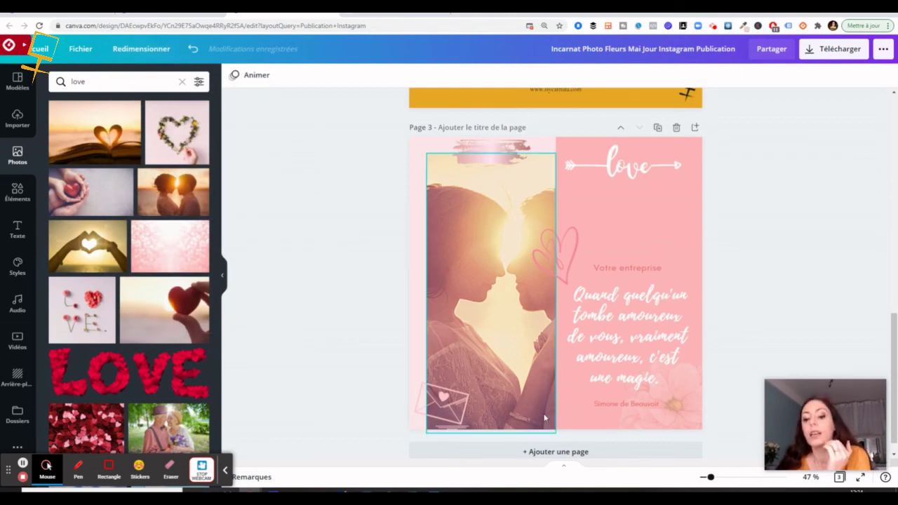